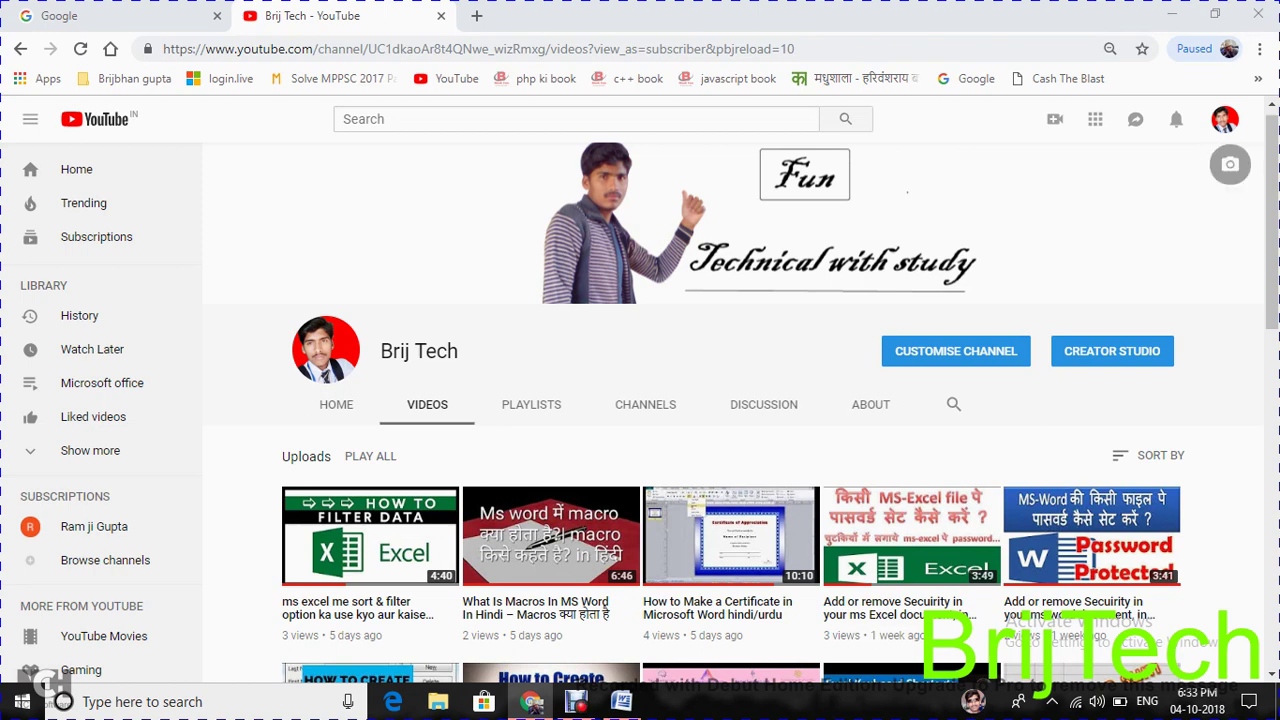
Switch to the blank Document1 in Word and scroll down and back up its empty page
left_click(621, 701)
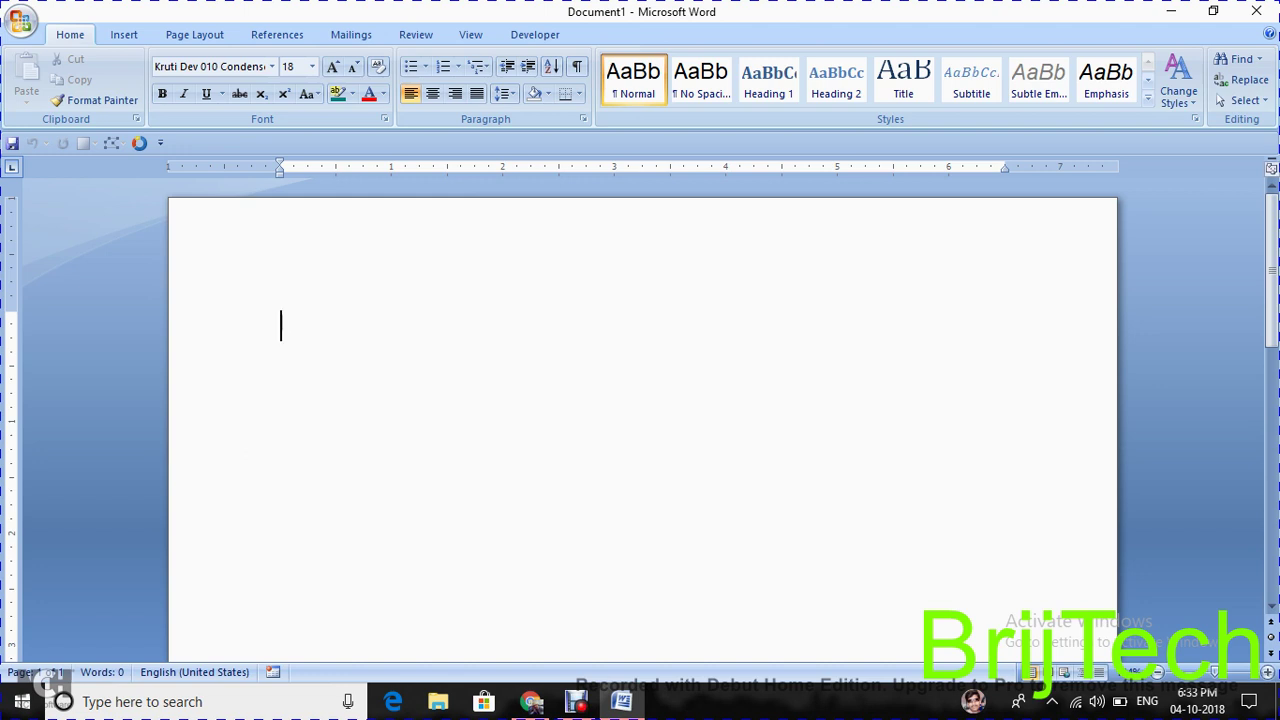
scroll(642, 420, "down", 5)
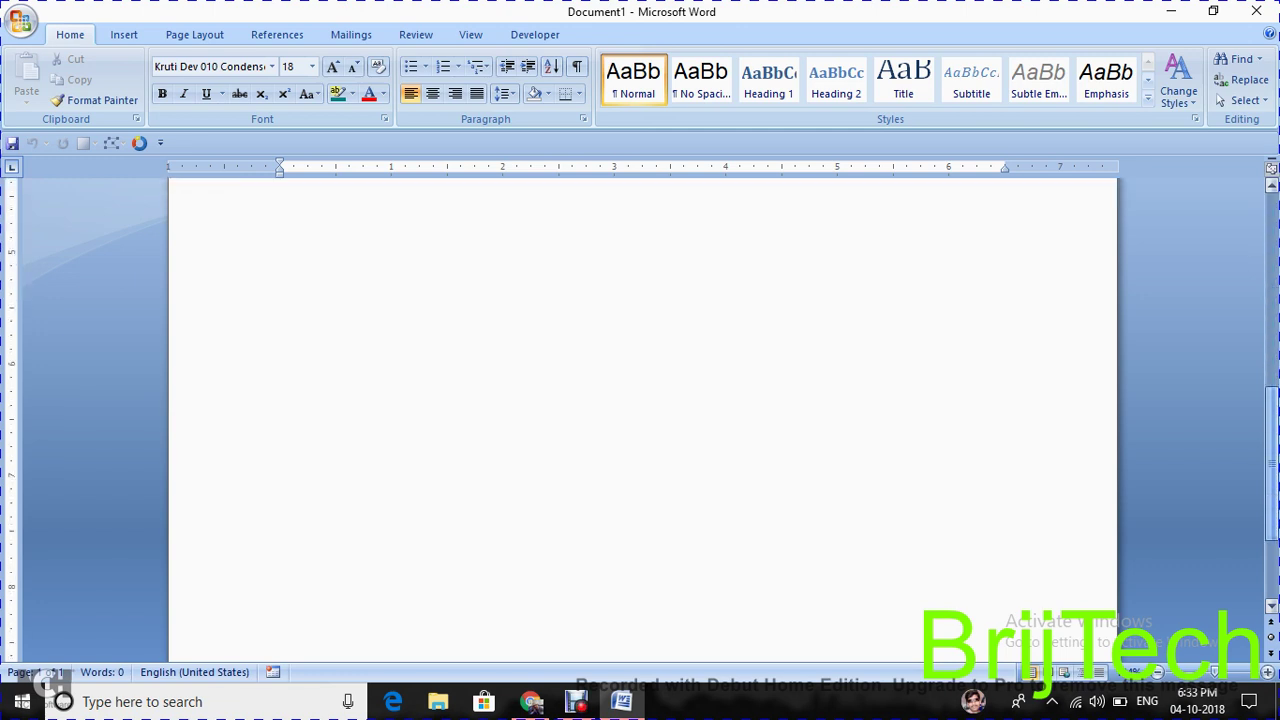
scroll(642, 420, "down", 3)
scroll(642, 420, "down", 2)
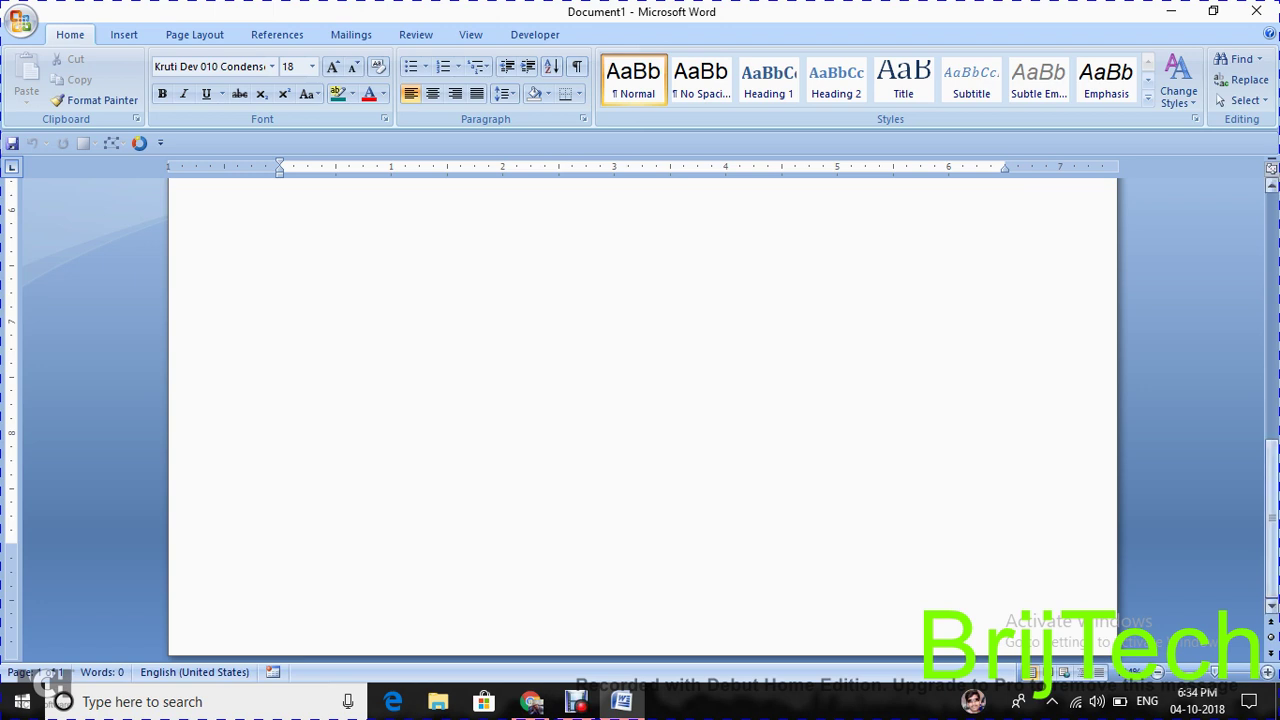
scroll(642, 420, "up", 1)
scroll(642, 420, "up", 1)
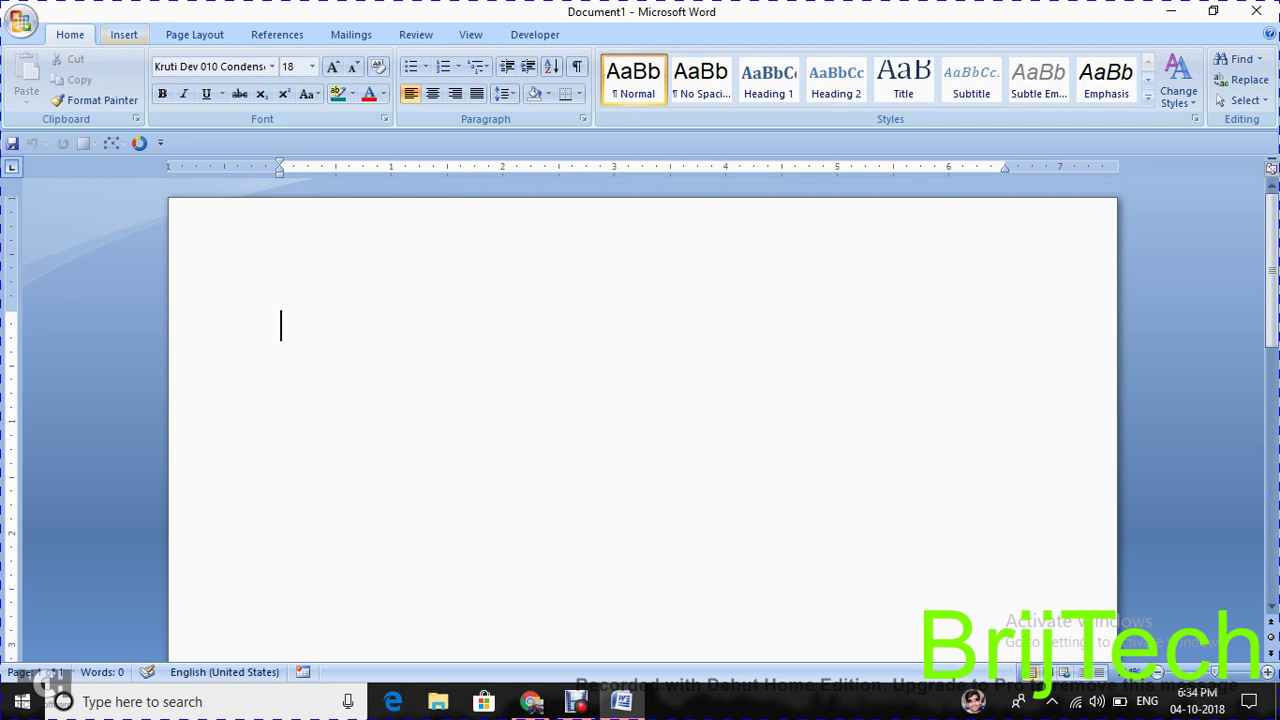
Show the Page Number dropdown from the Insert ribbon
left_click(124, 34)
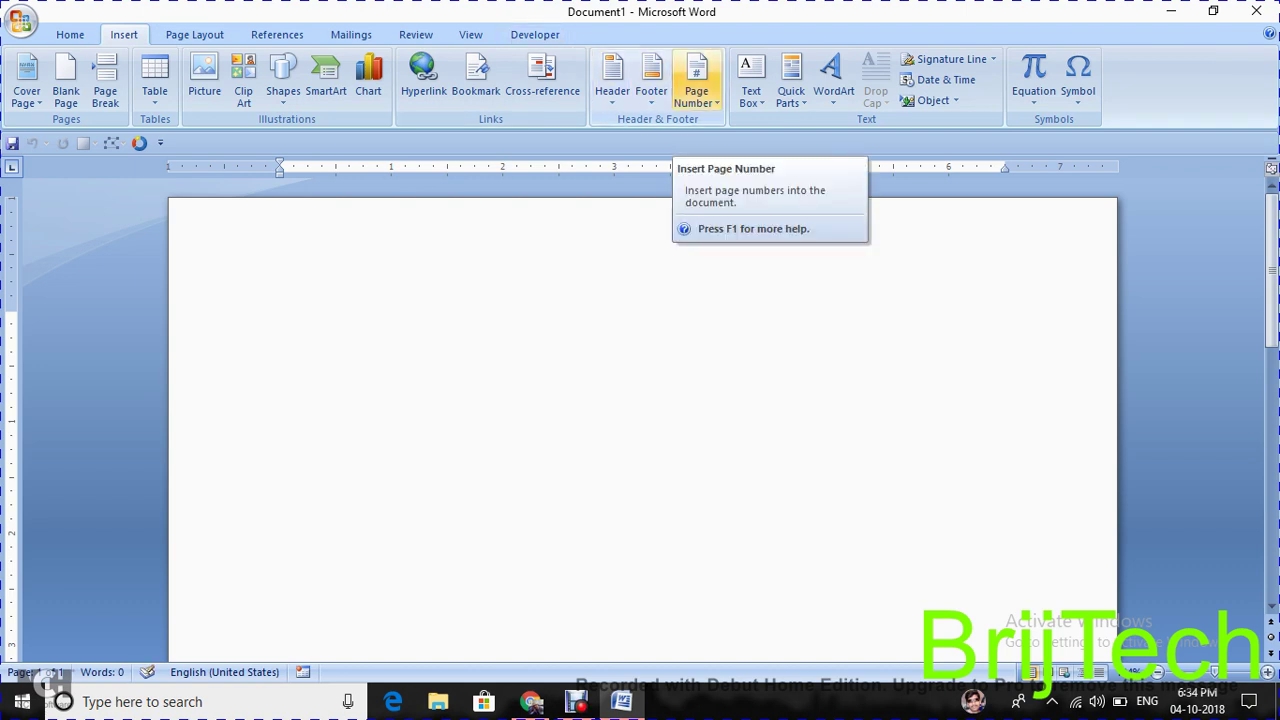
left_click(696, 80)
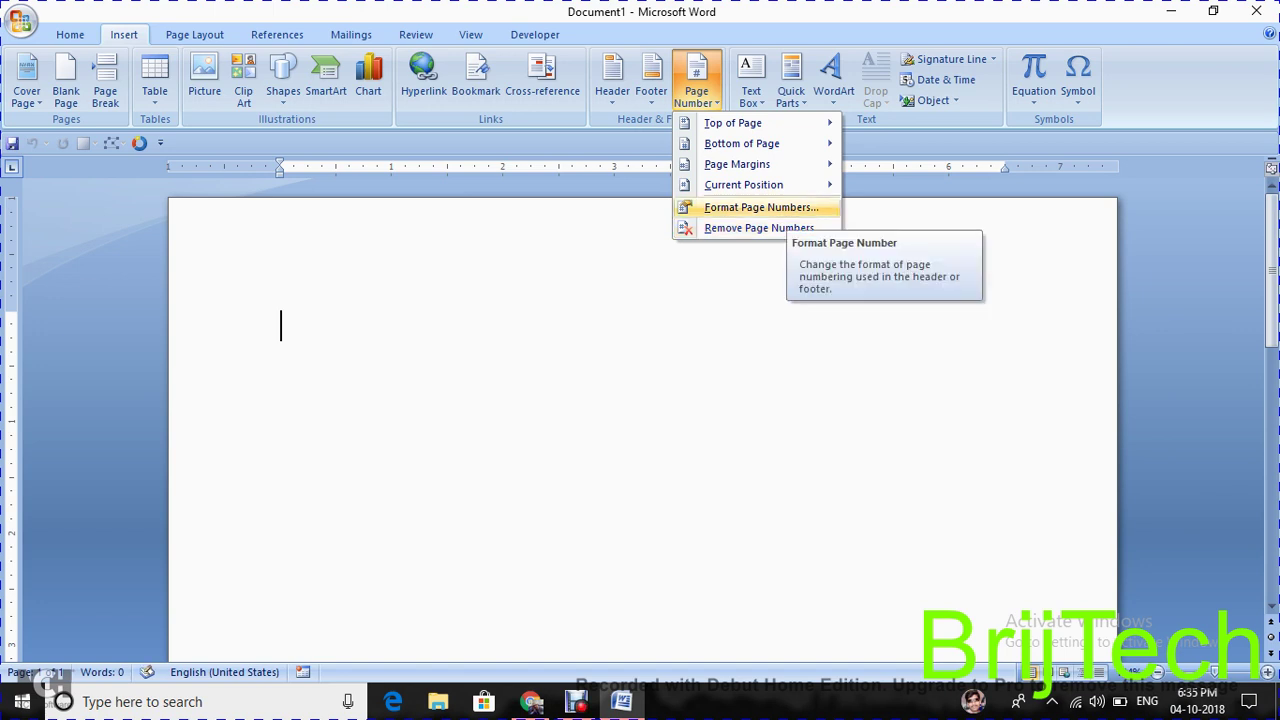
Close Format Page Numbers unchanged and bring up the Top of Page number styles
key("Escape")
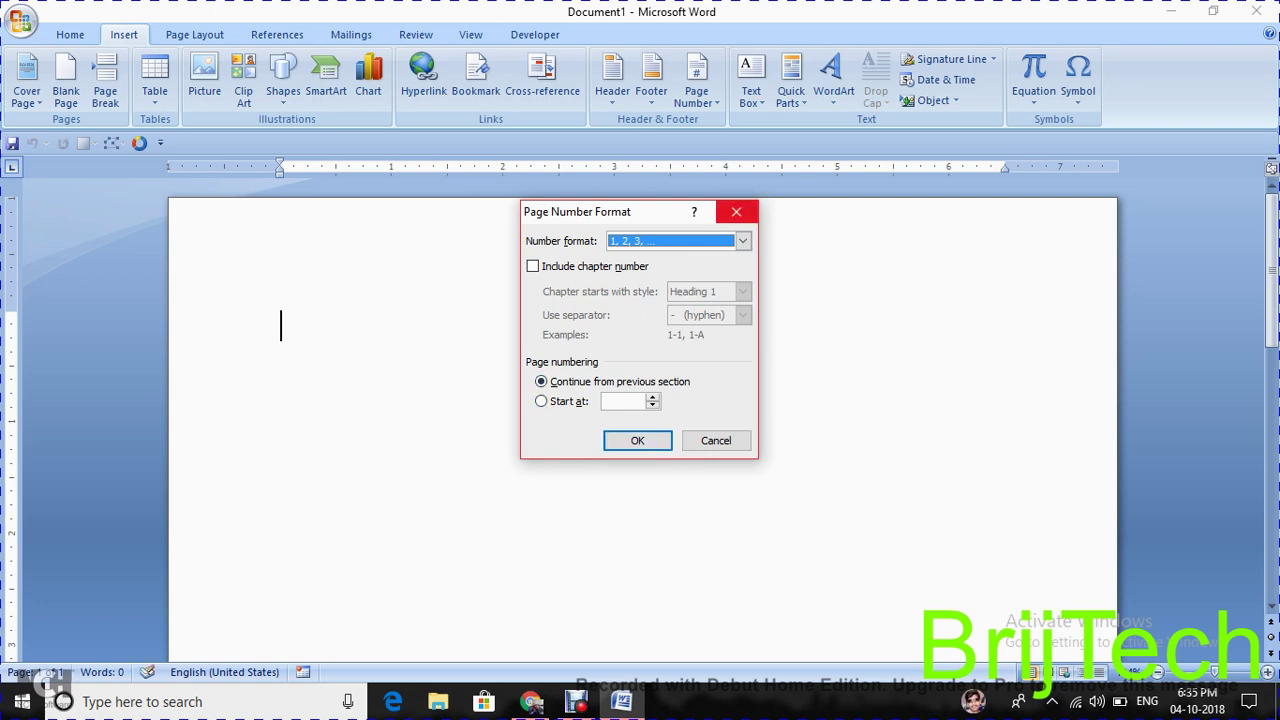
left_click(736, 211)
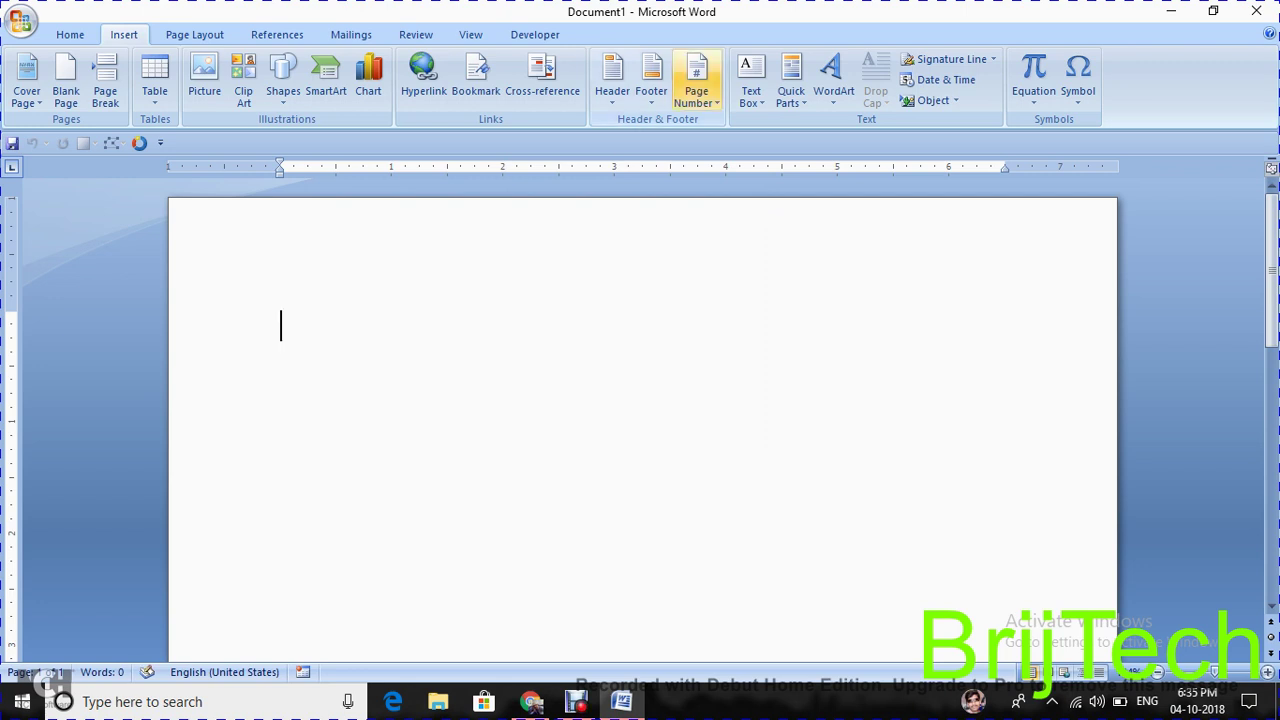
left_click(696, 82)
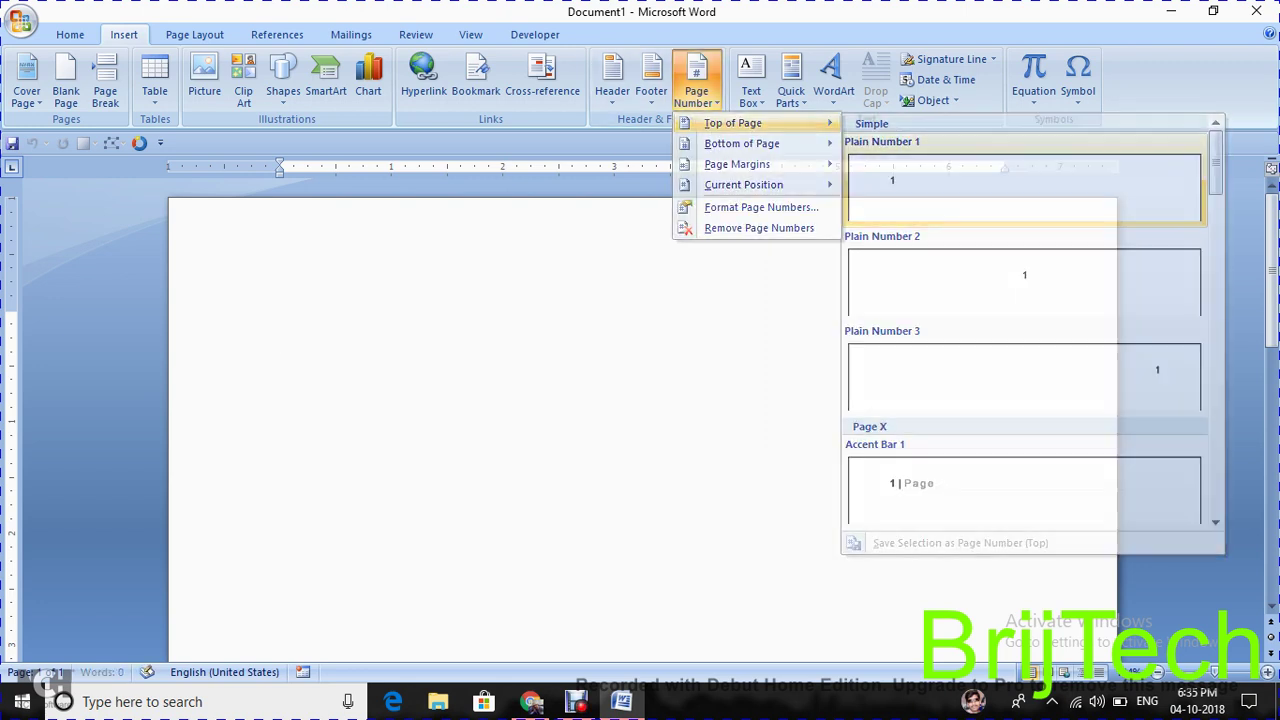
Insert a Plain Number 1 page number at the top of the page
left_click(1024, 185)
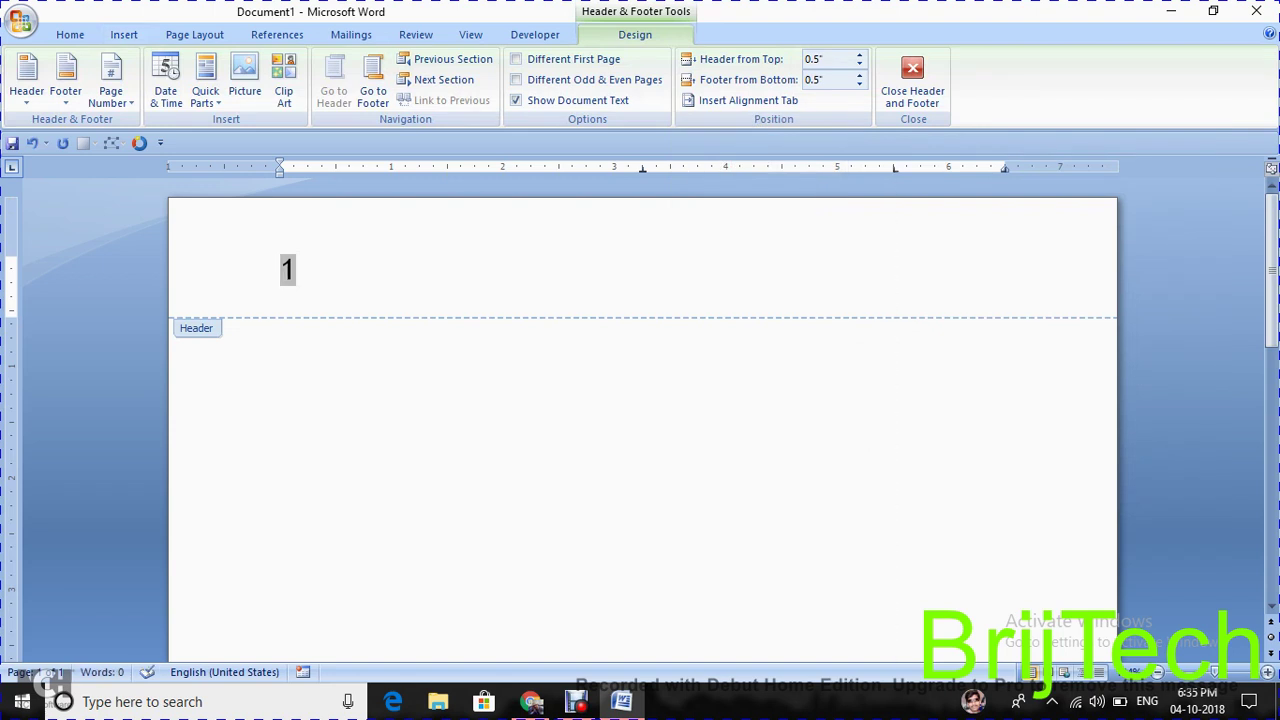
scroll(640, 420, "down", 1)
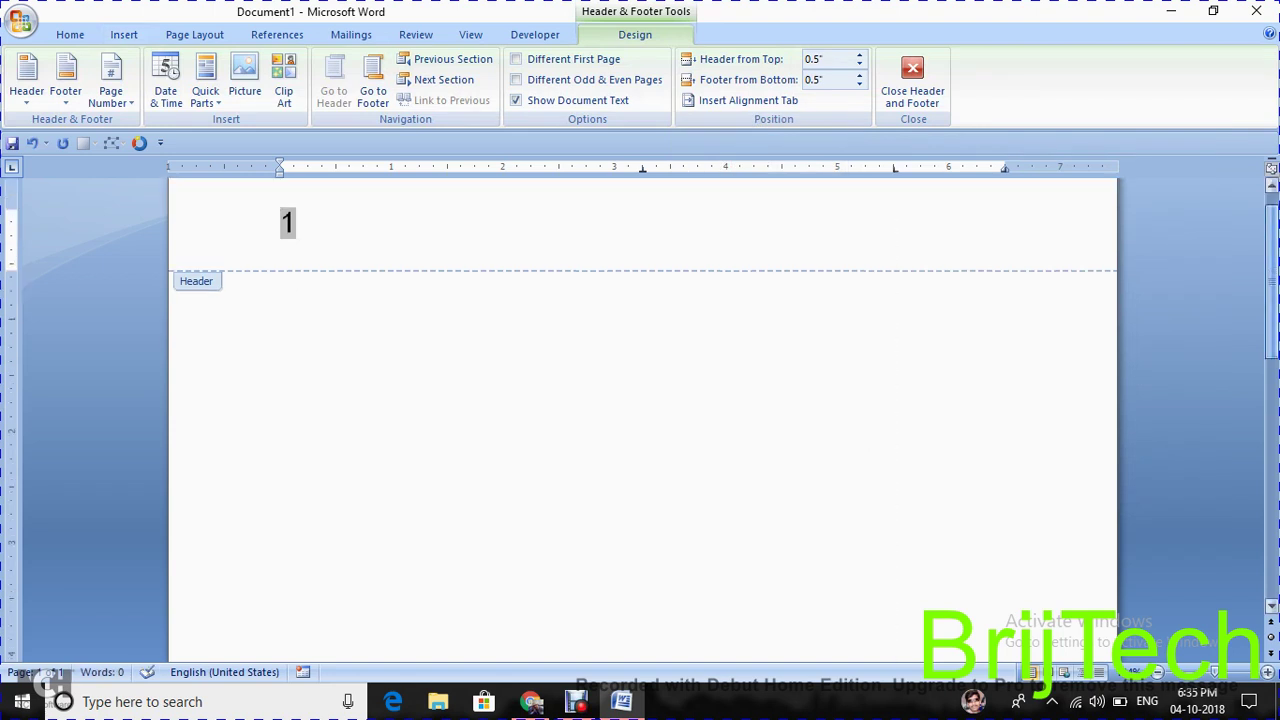
scroll(640, 420, "down", 10)
scroll(640, 420, "up", 10)
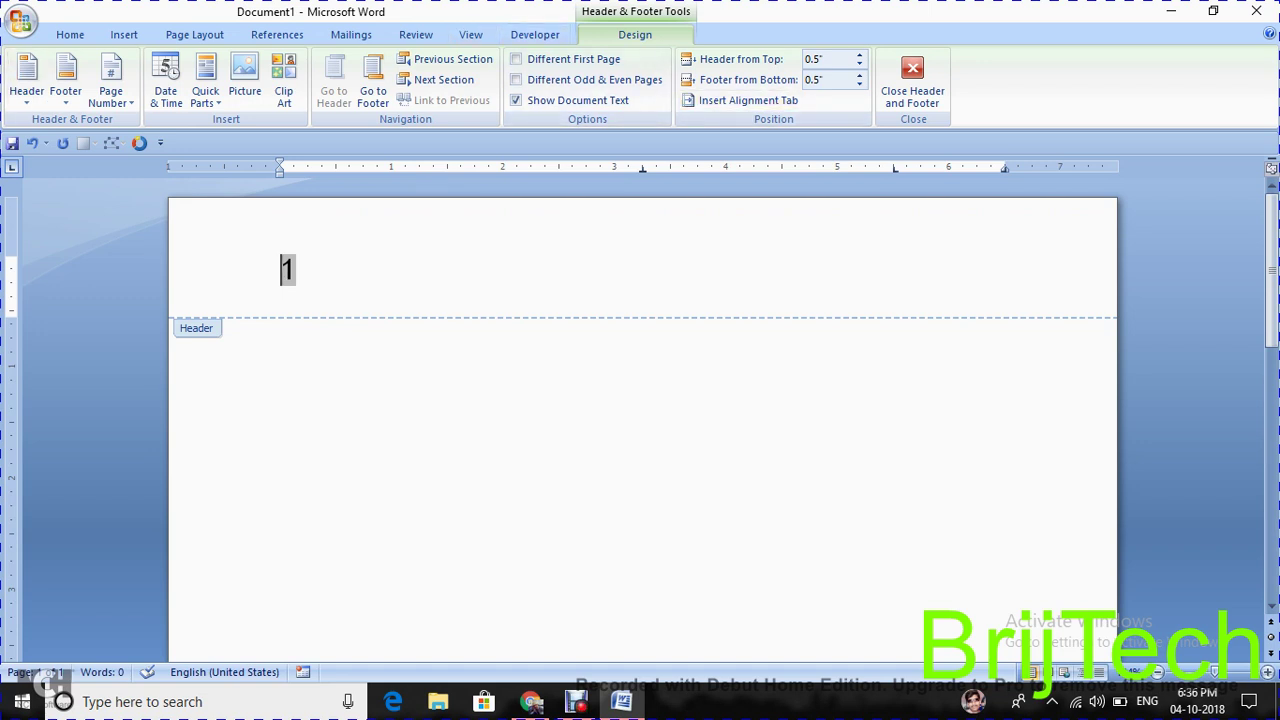
Remove the page numbers, leaving the header empty
left_click(124, 34)
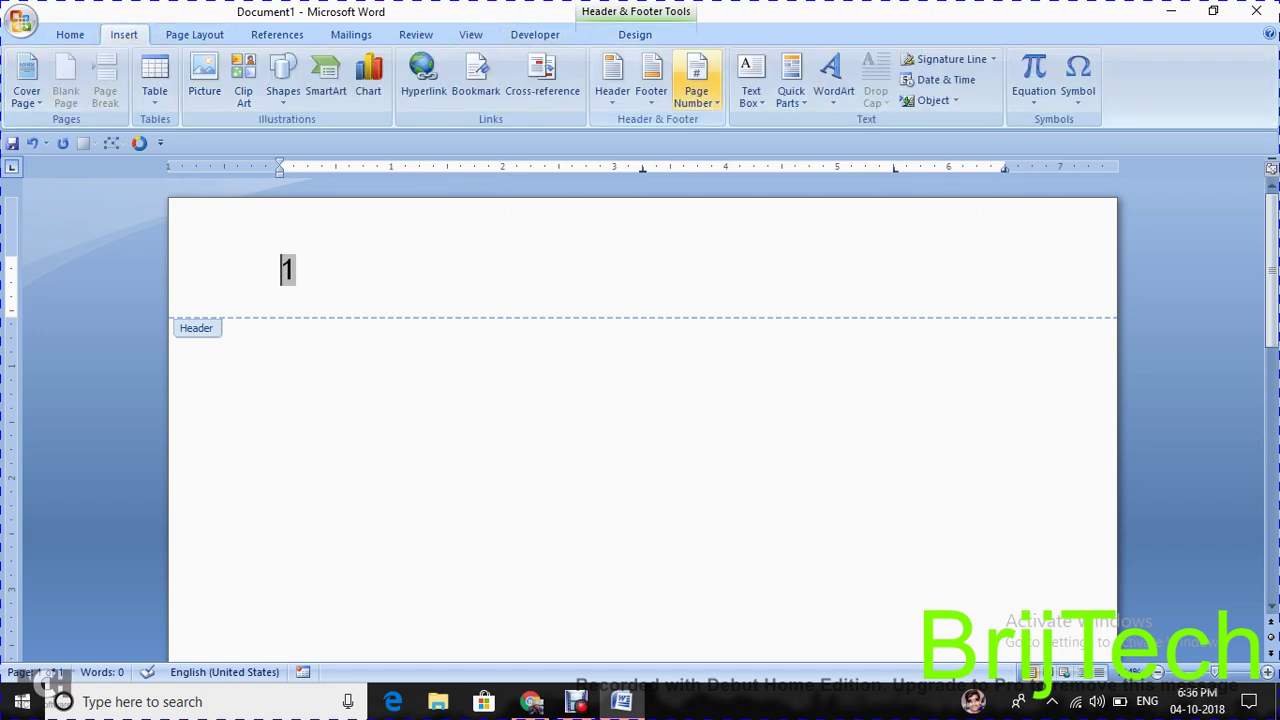
left_click(697, 80)
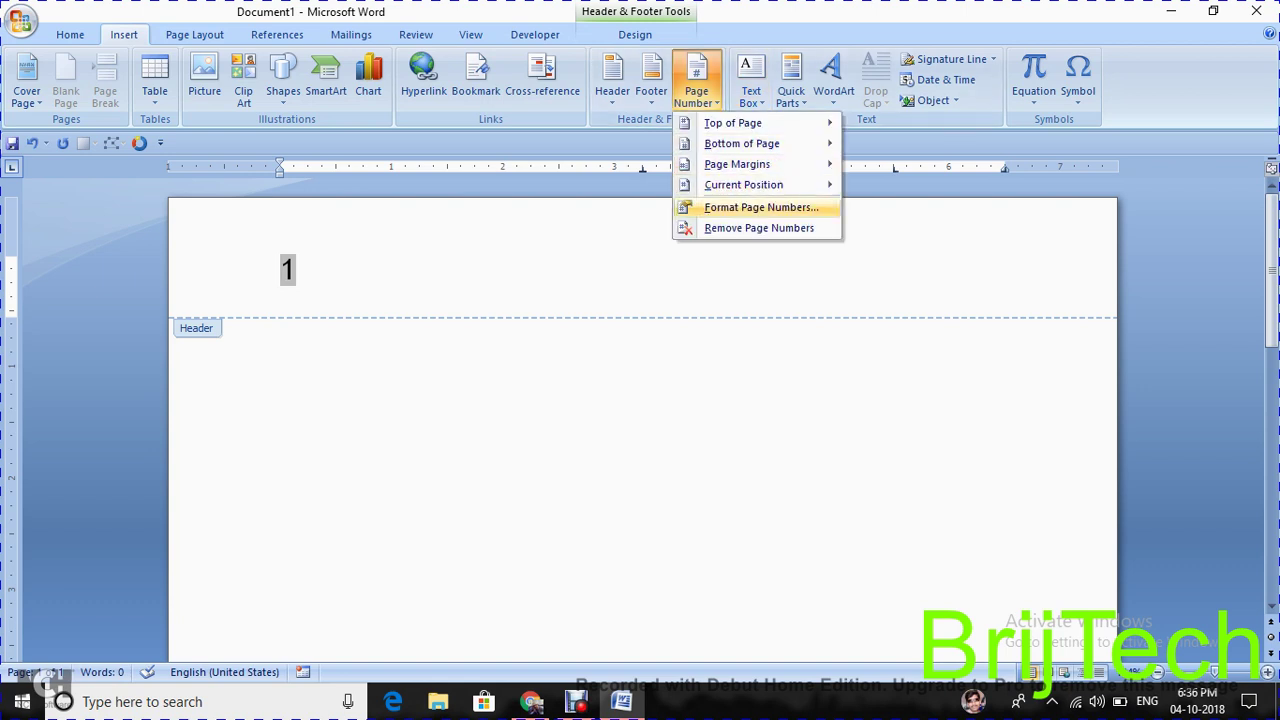
left_click(759, 228)
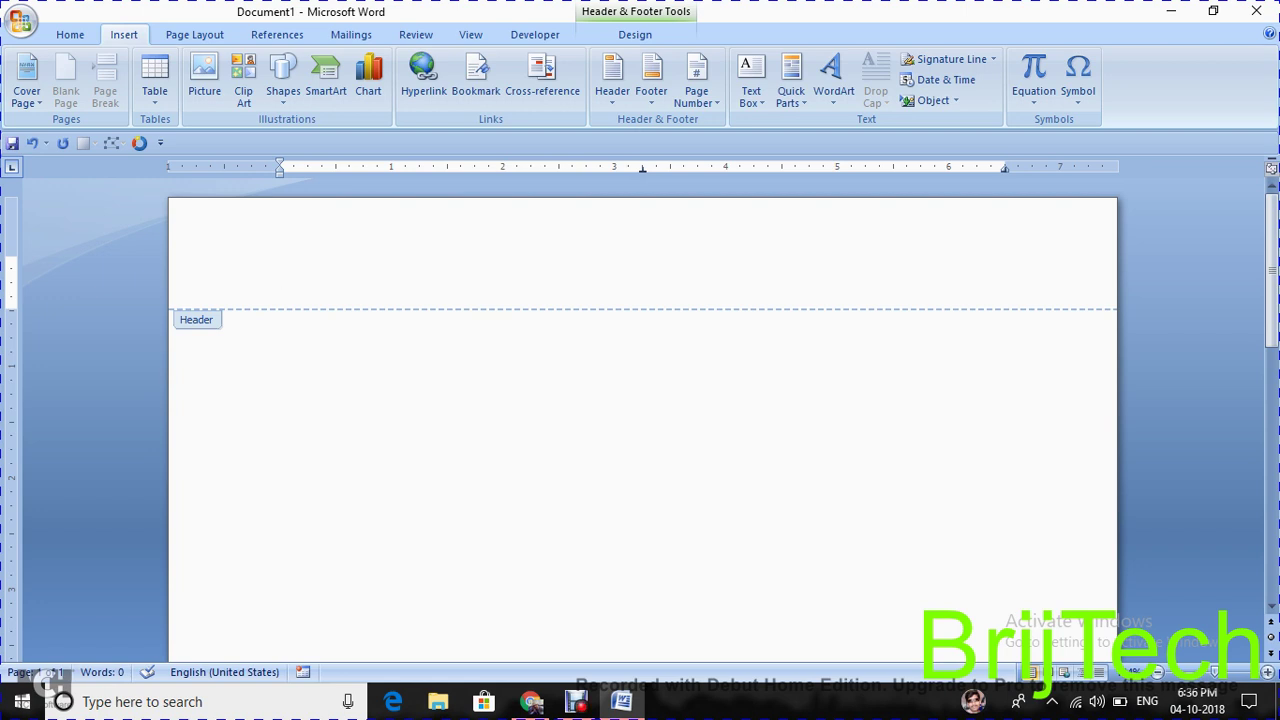
Add a Blank footer and replace its placeholder with 'brijtech'
left_click(651, 80)
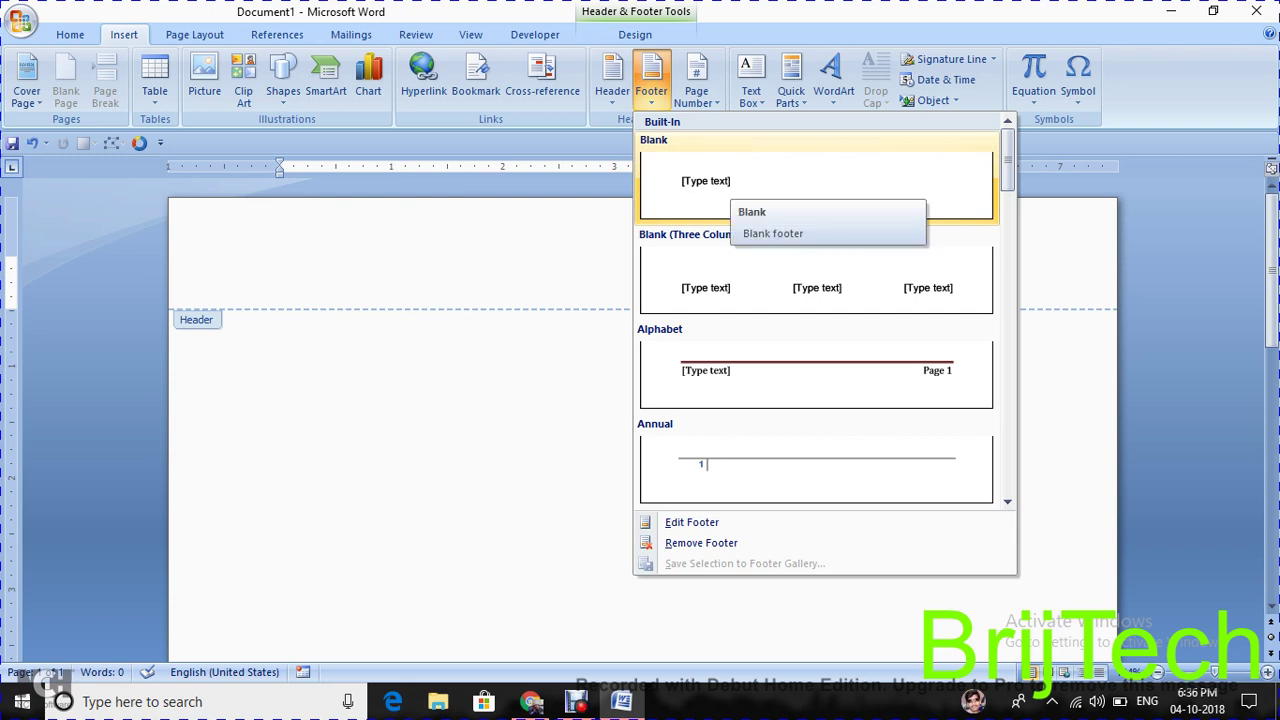
left_click(720, 185)
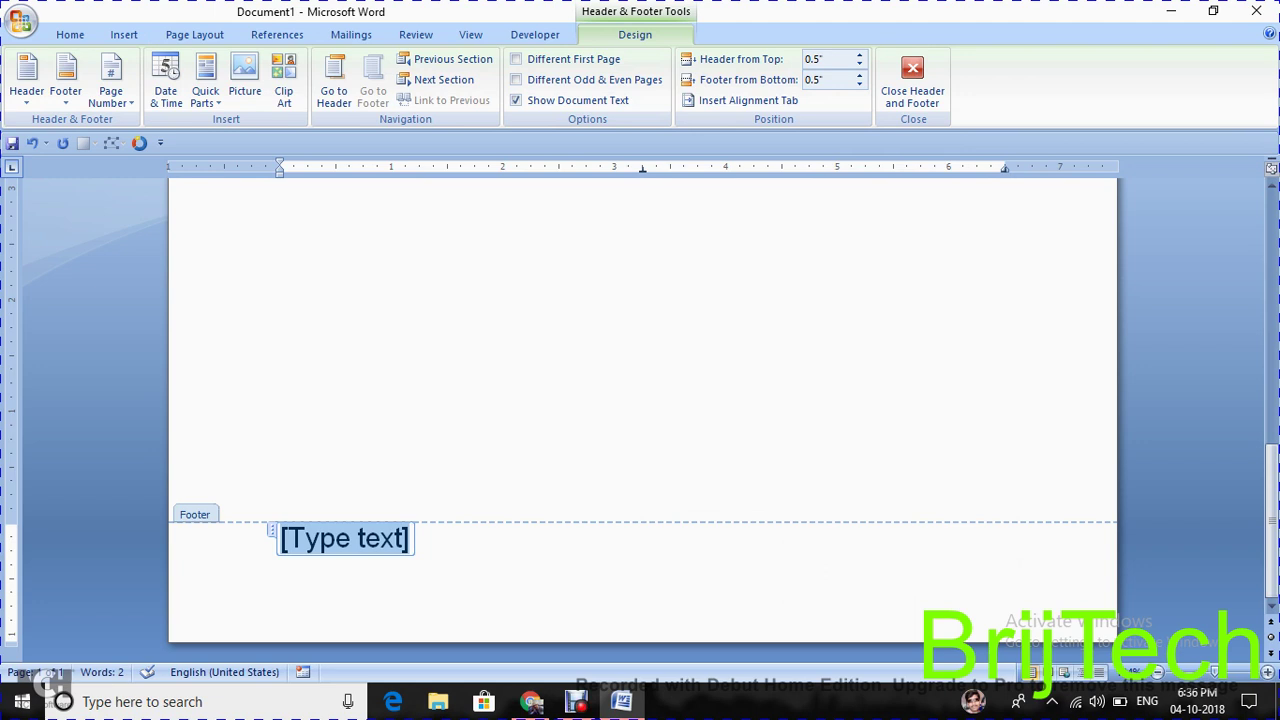
key("BackSpace")
type("brij")
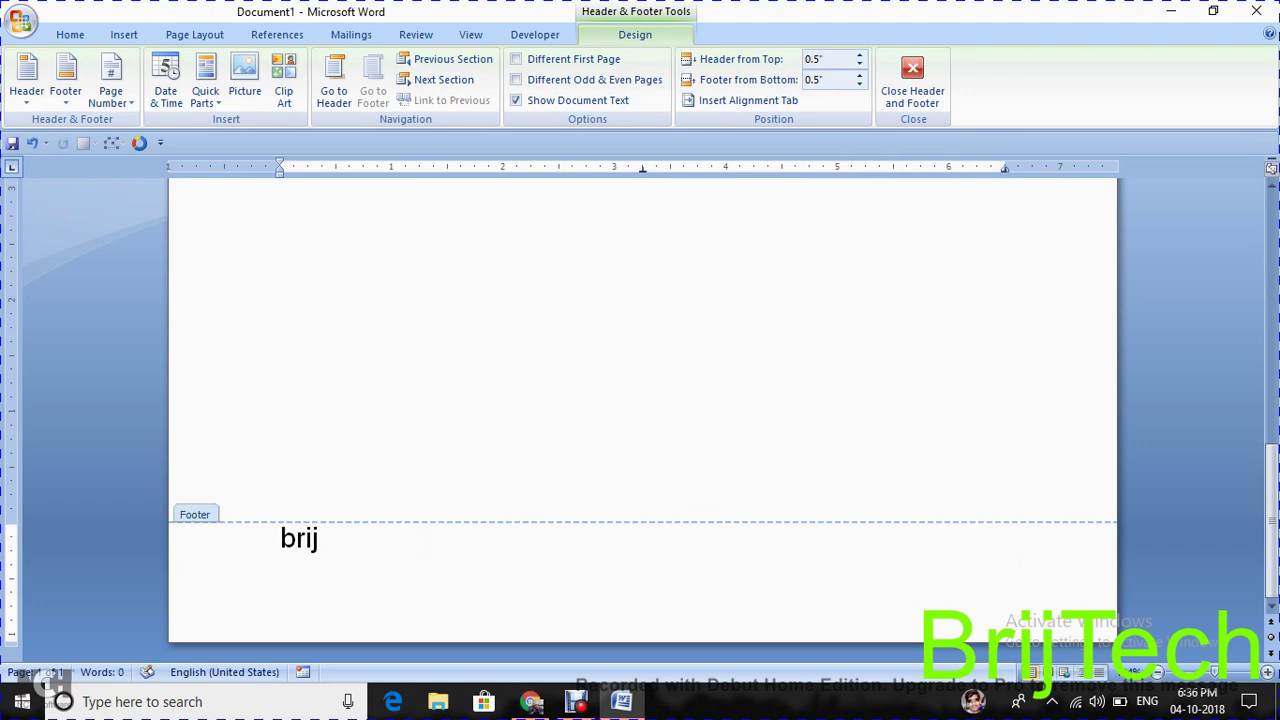
type("tec")
type("h")
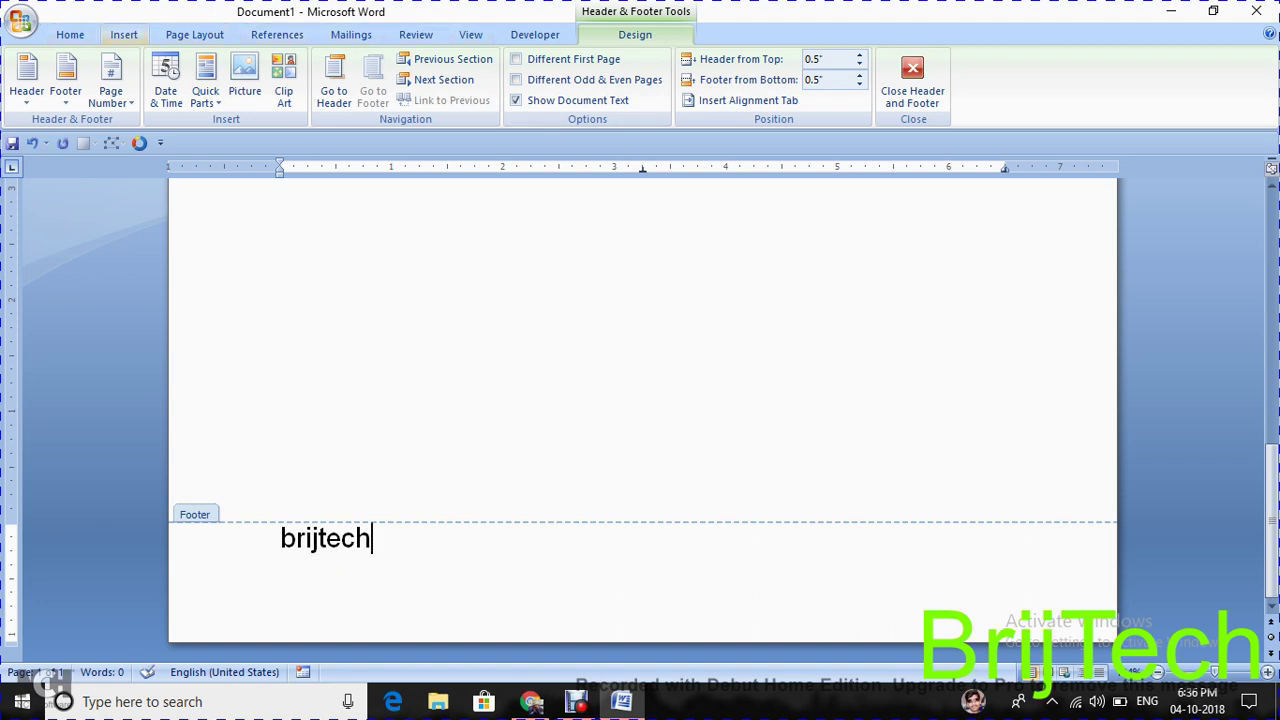
left_click(124, 34)
left_click(651, 85)
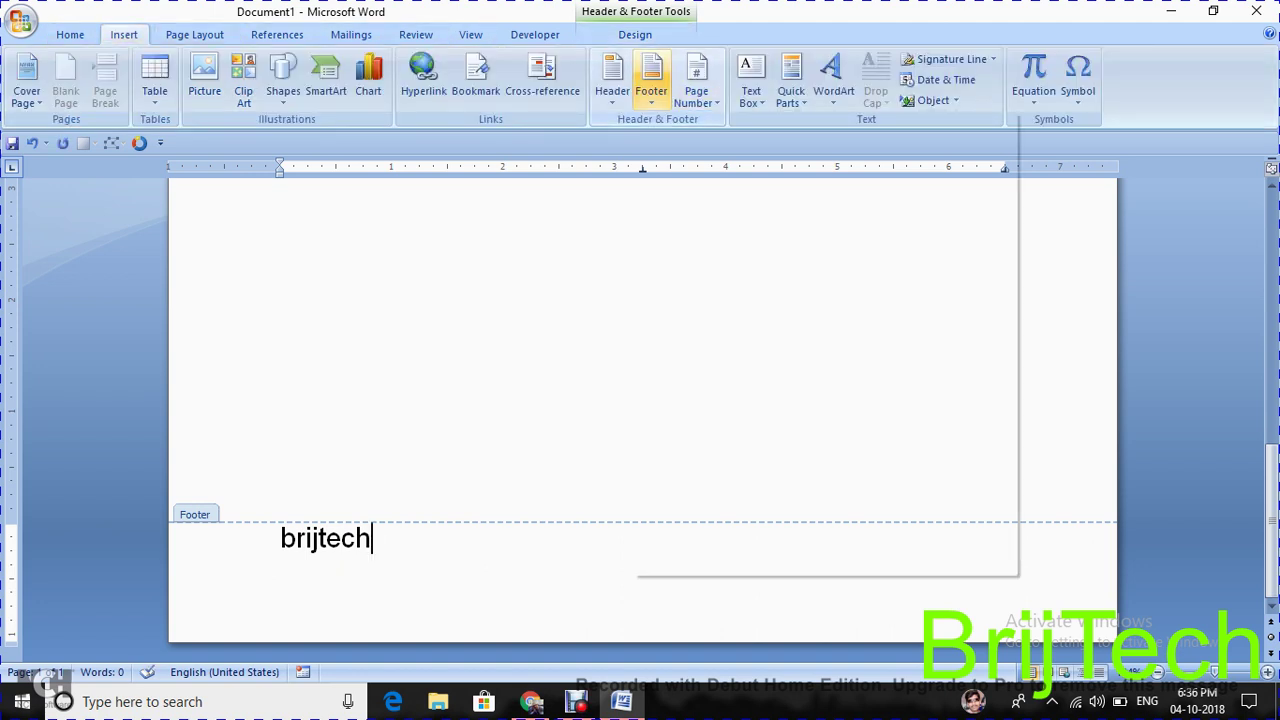
Switch the footer to Blank (Three Columns), then to the Alphabet design with page number
left_click(816, 275)
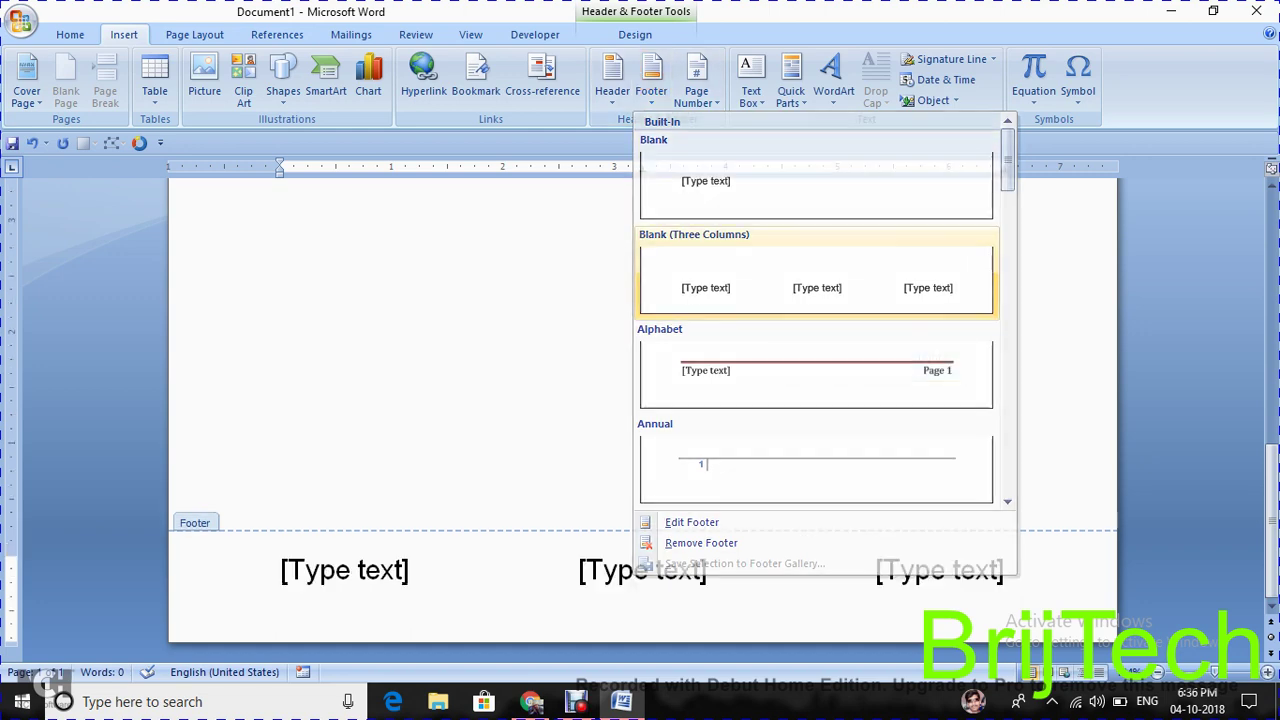
left_click(642, 570)
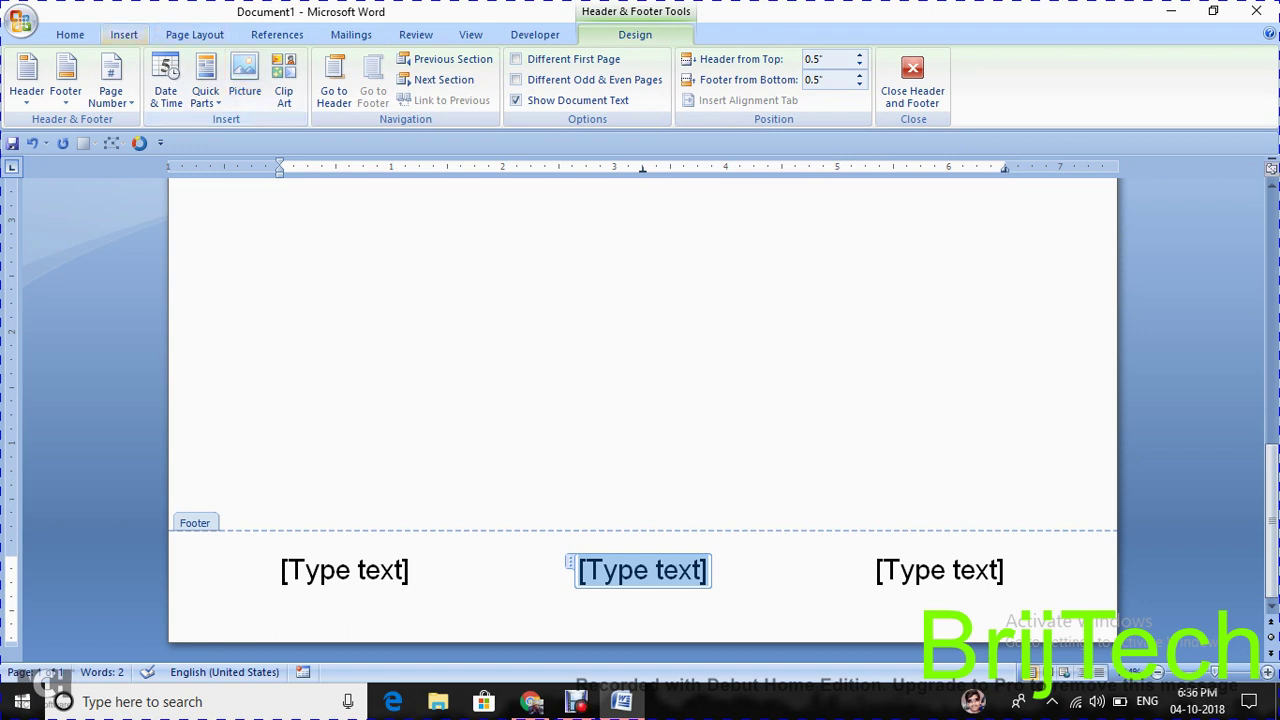
left_click(124, 34)
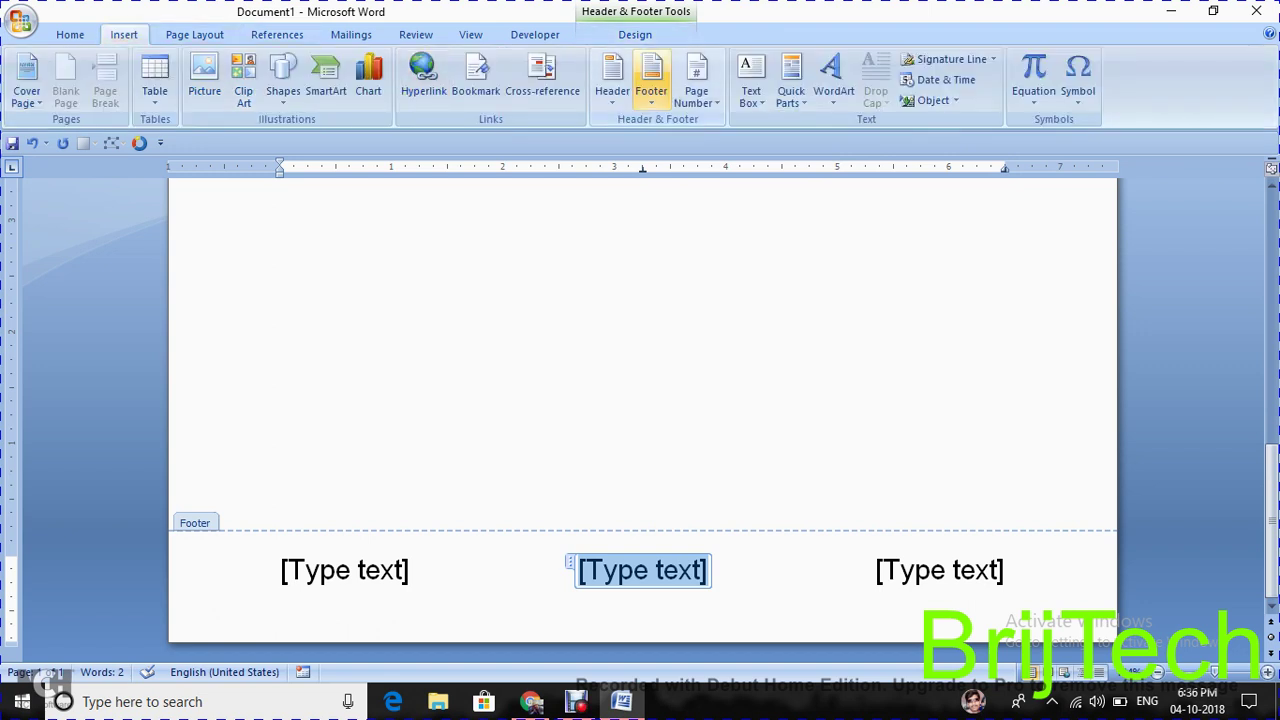
left_click(651, 75)
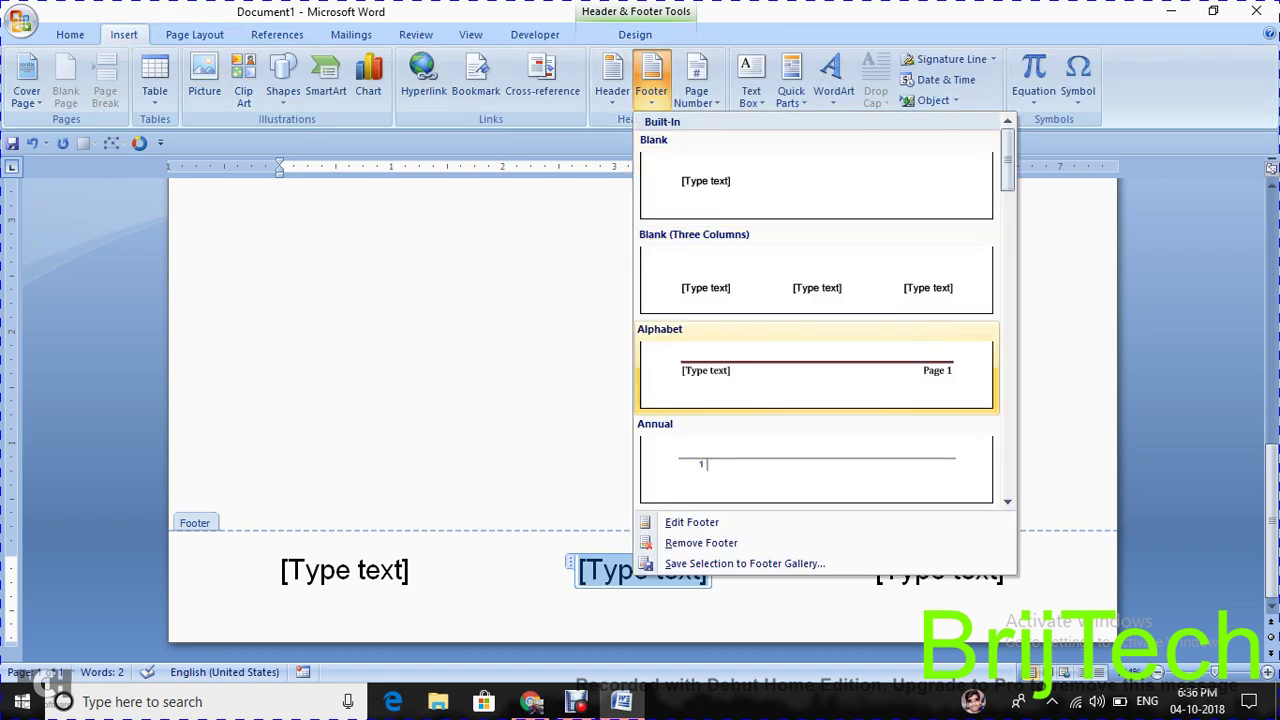
left_click(816, 370)
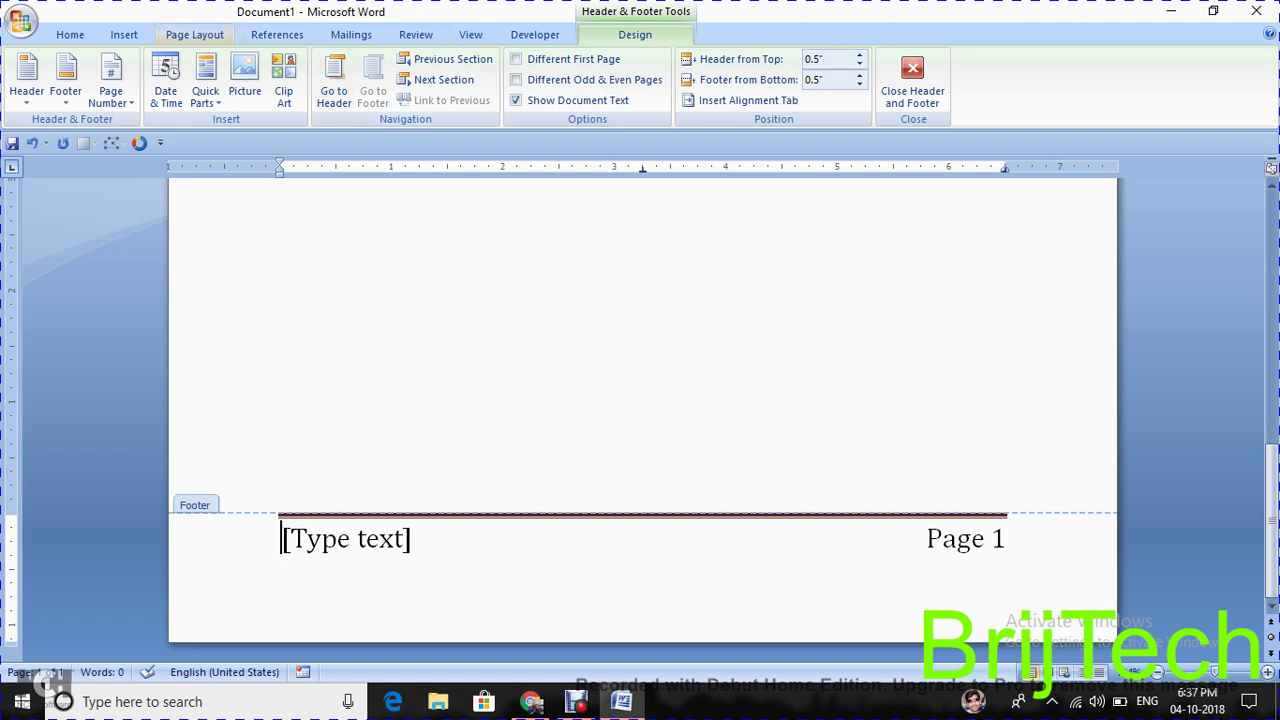
Remove the footer from the document
left_click(124, 34)
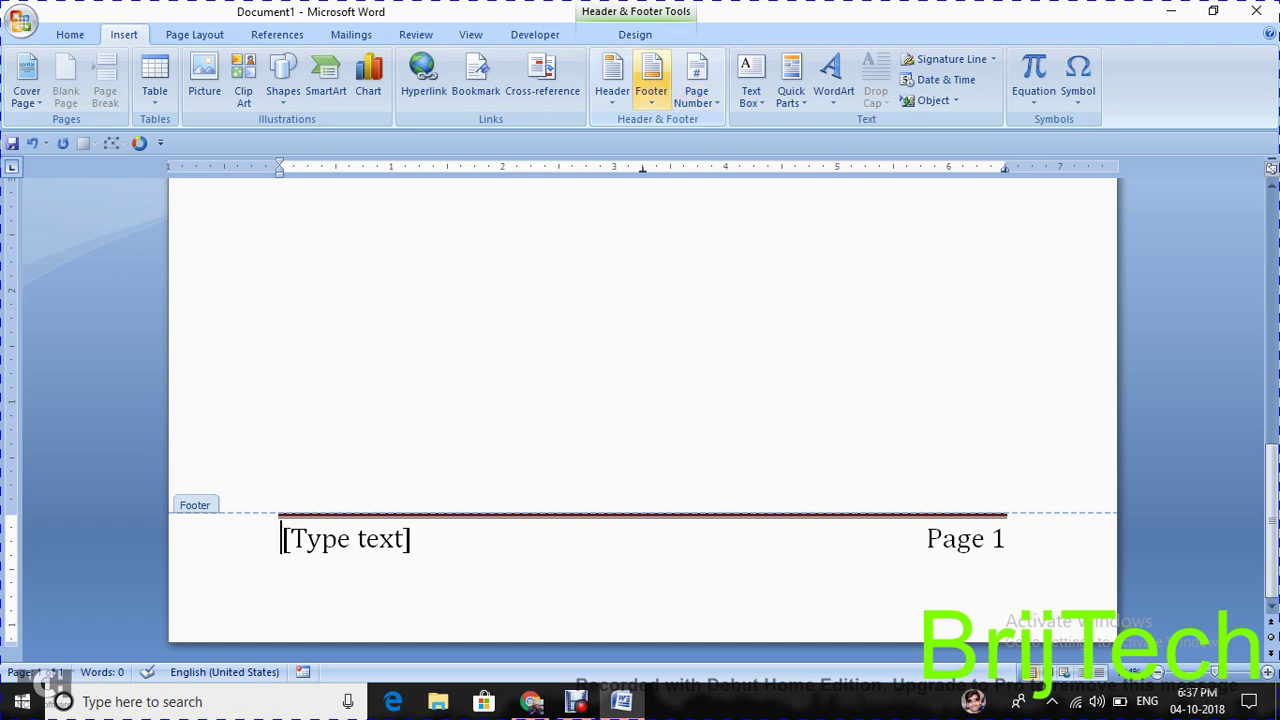
left_click(651, 78)
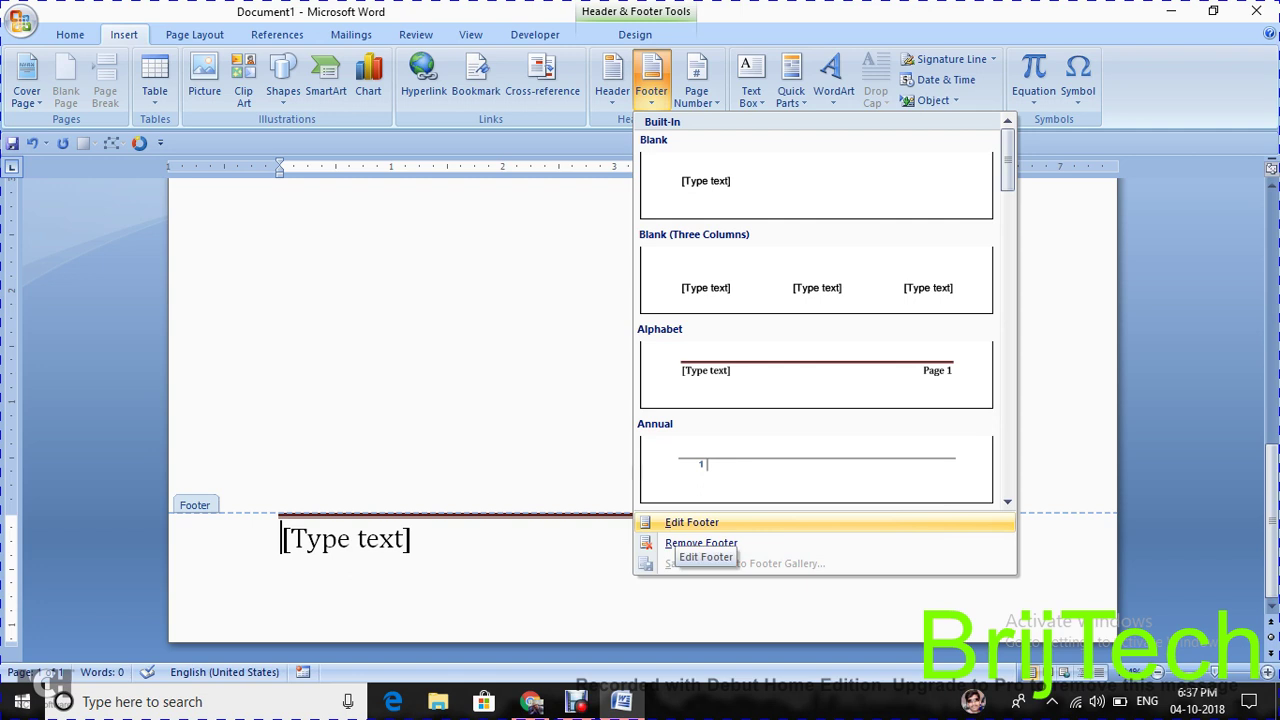
left_click(700, 543)
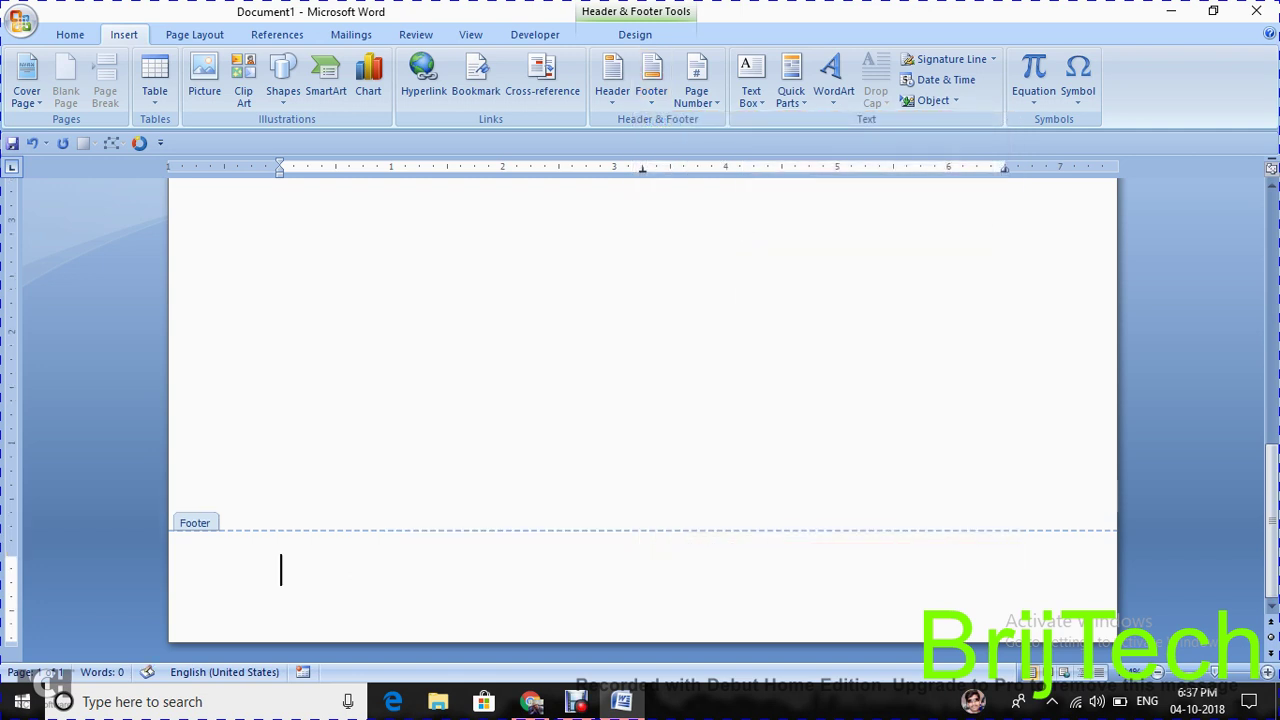
left_click(612, 78)
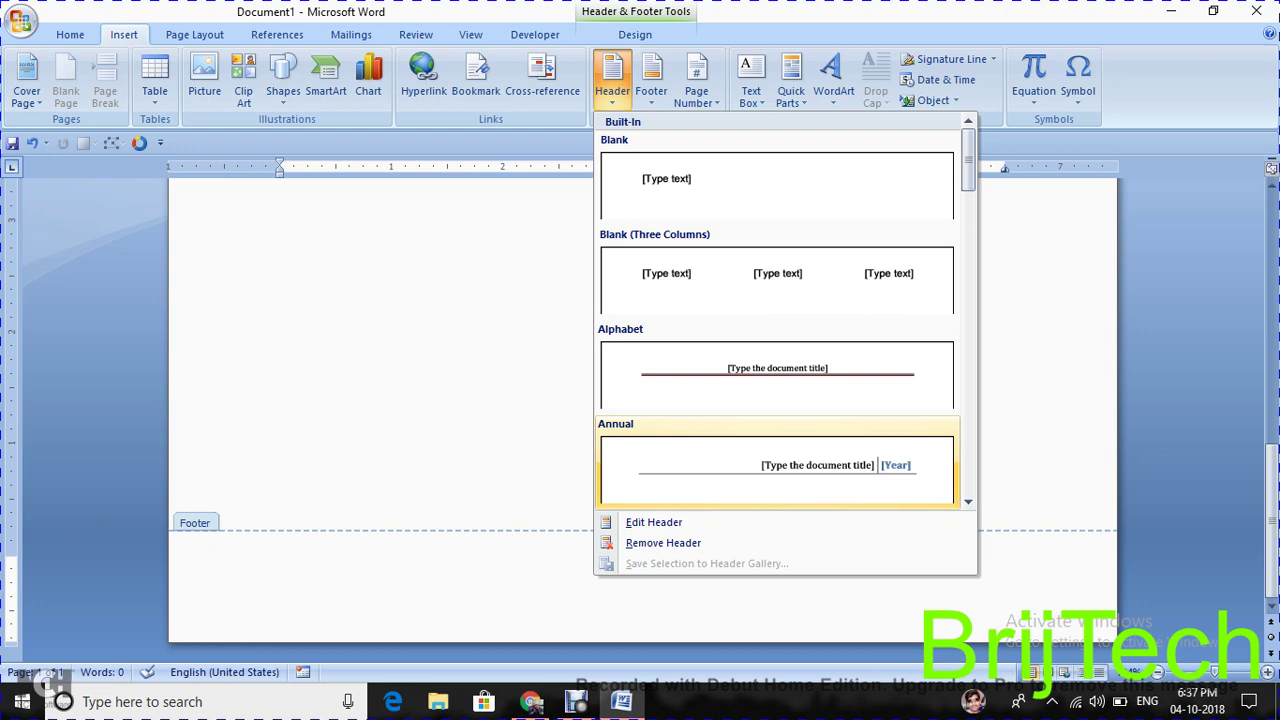
Insert the Annual header and browse its Year date picker without choosing a date
left_click(777, 465)
left_click(958, 276)
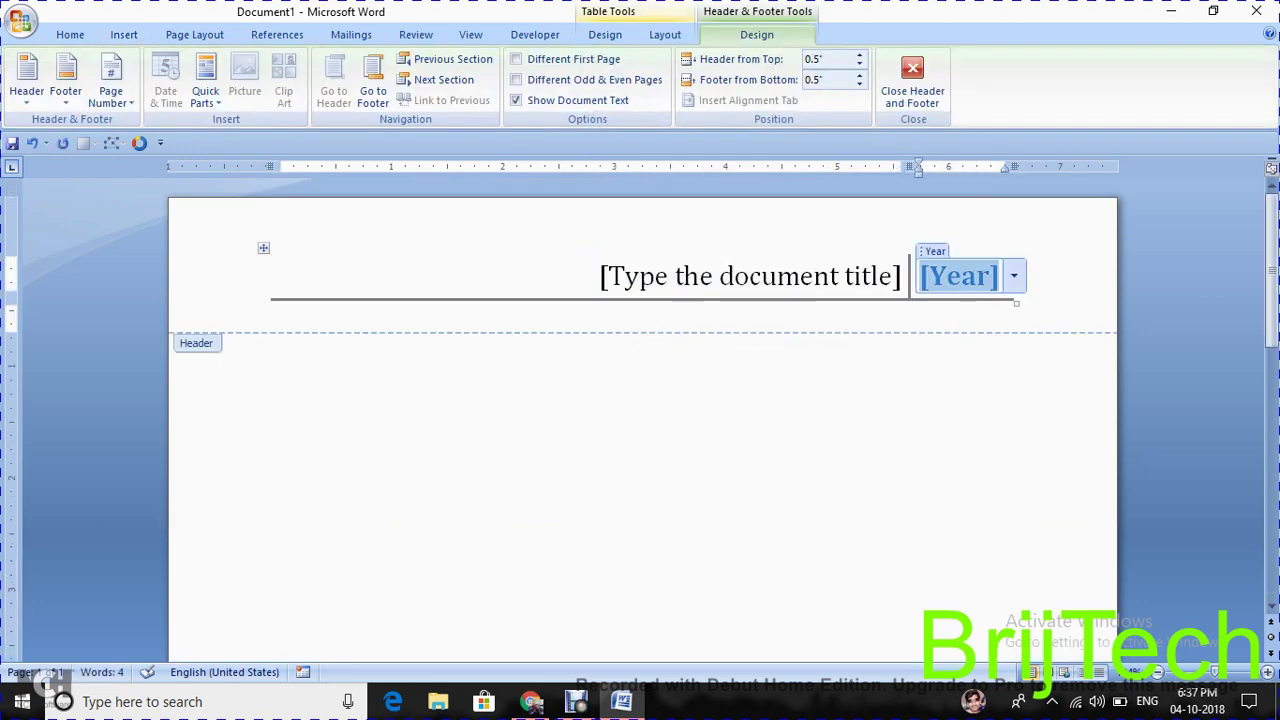
left_click(1013, 276)
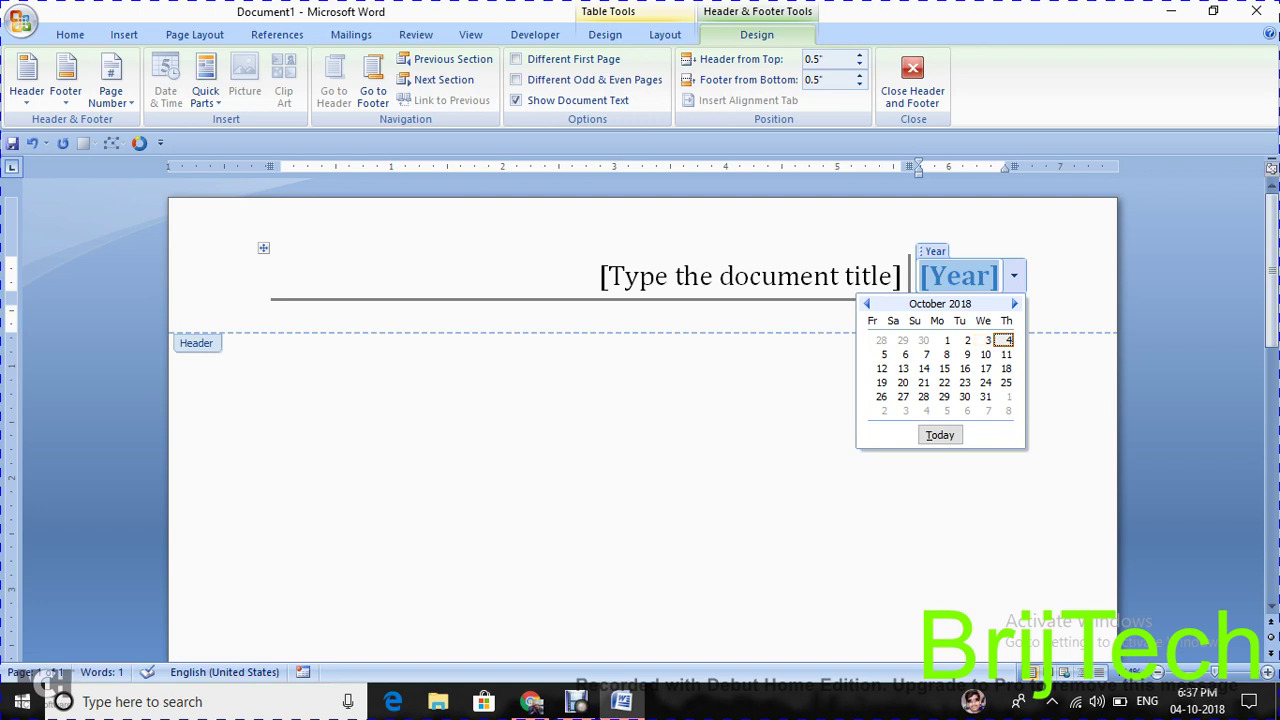
left_click(1014, 303)
triple_click(1014, 303)
triple_click(1014, 303)
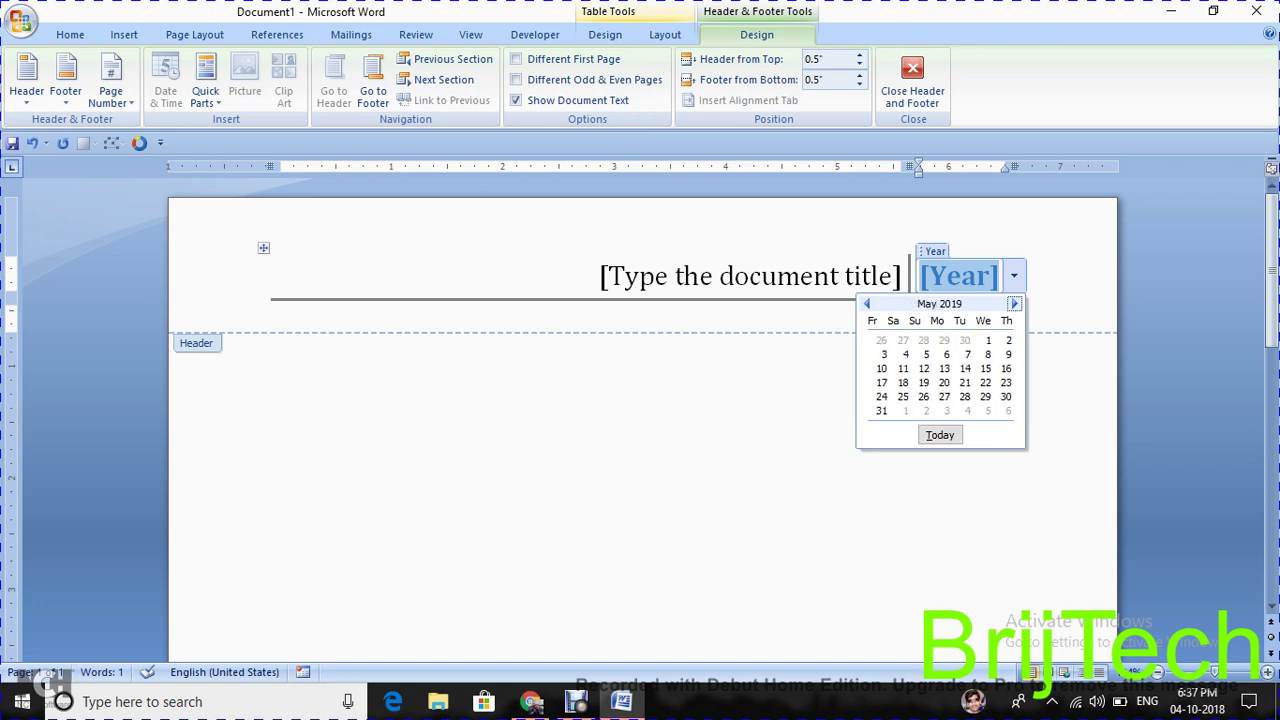
key("Escape")
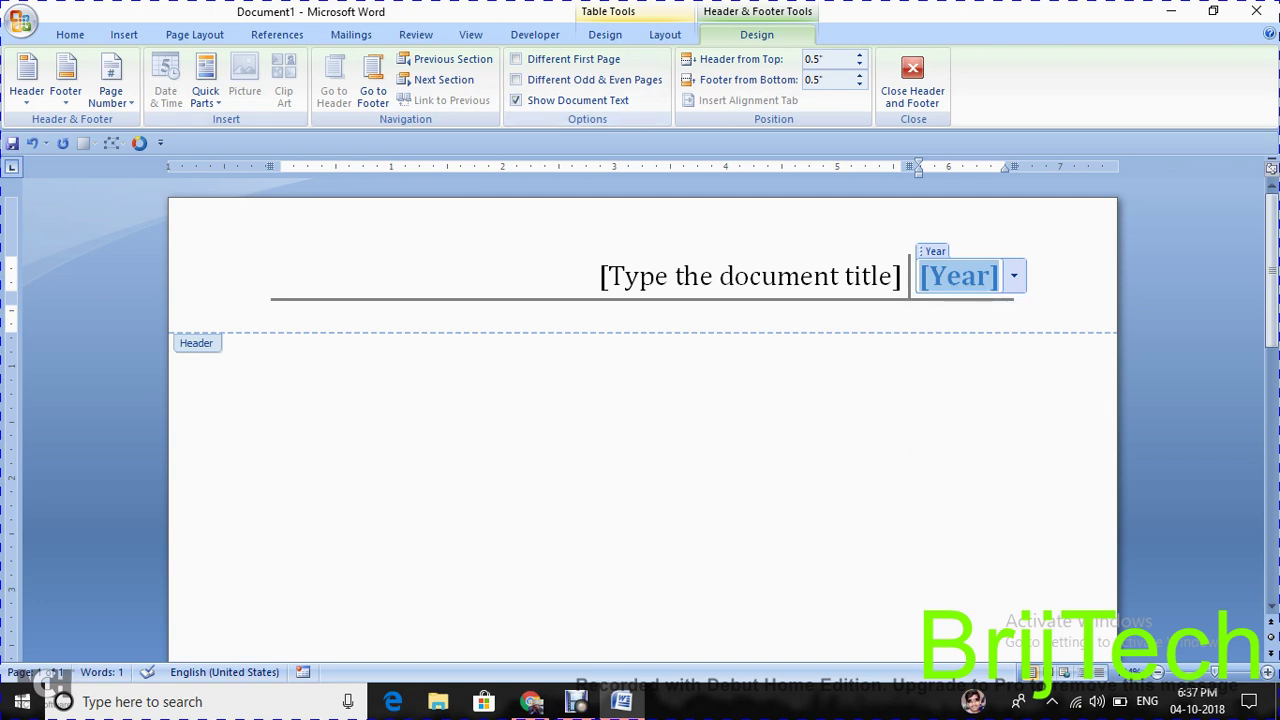
left_click(124, 34)
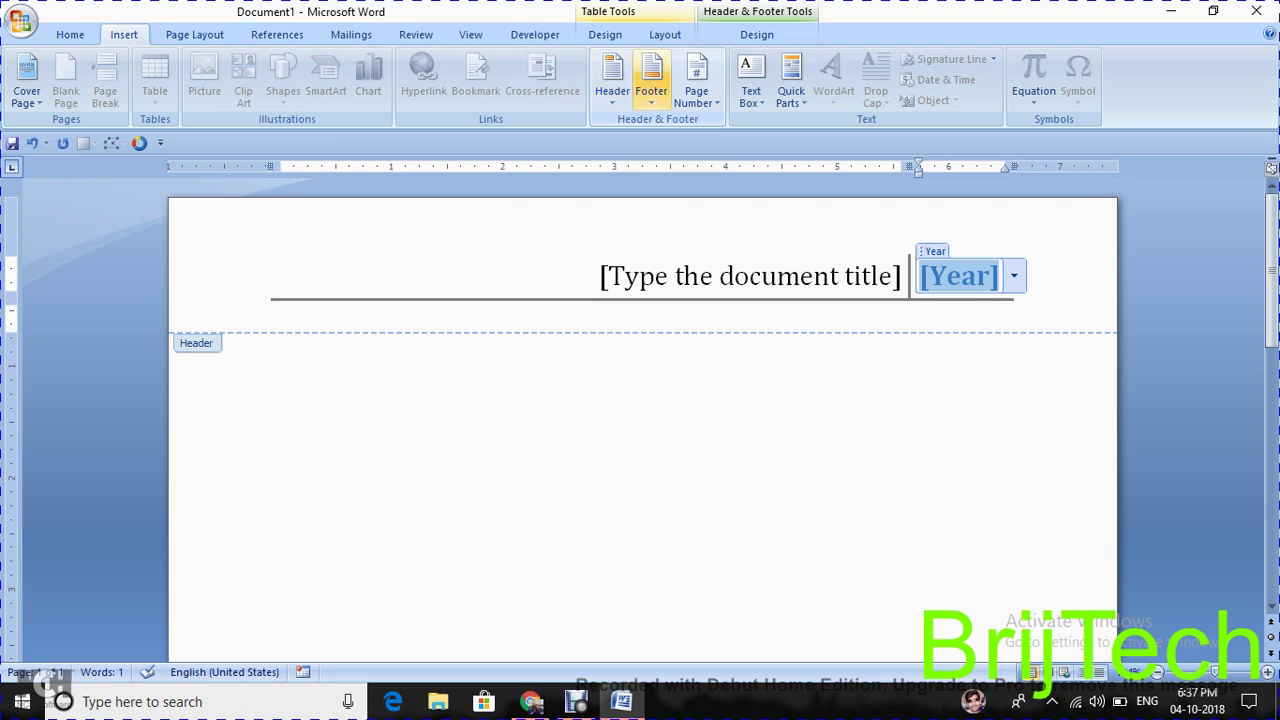
Insert the Blank (Three Columns) footer and close header and footer editing
left_click(651, 75)
left_click(816, 280)
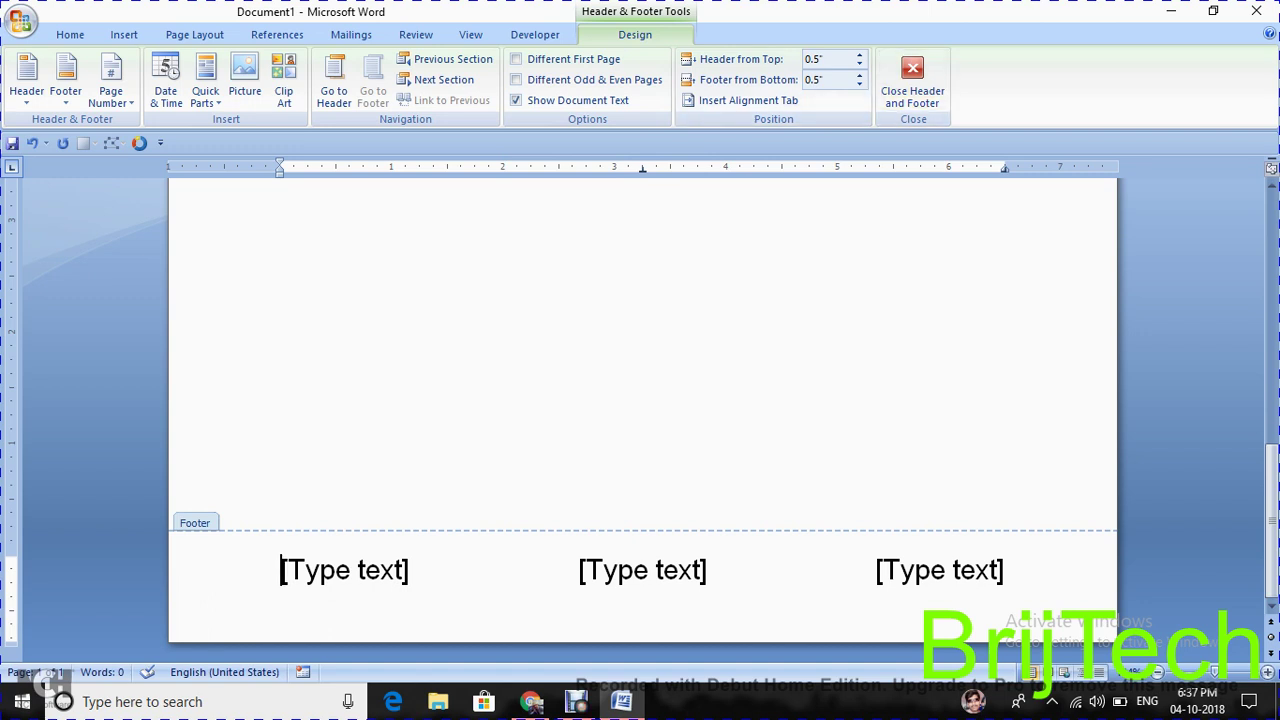
left_click(912, 85)
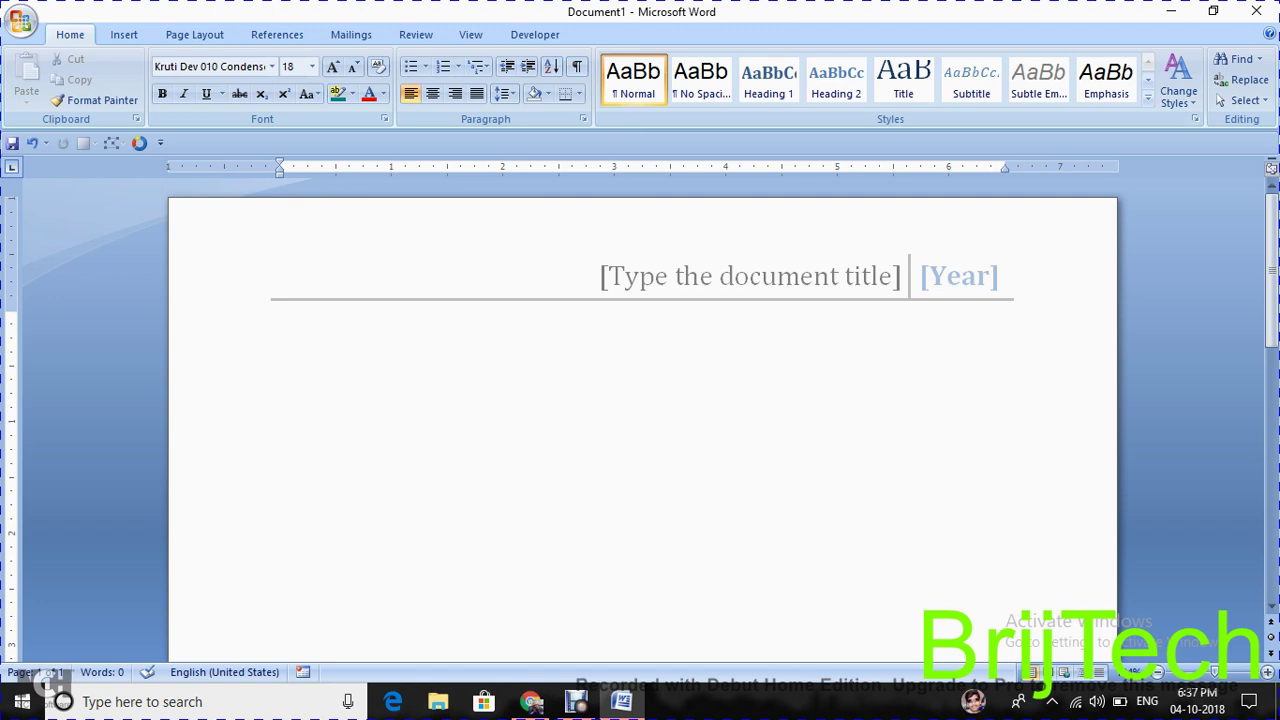
Center the body paragraph with Ctrl+E and insert the Blank (Three Columns) footer
key("ctrl+e")
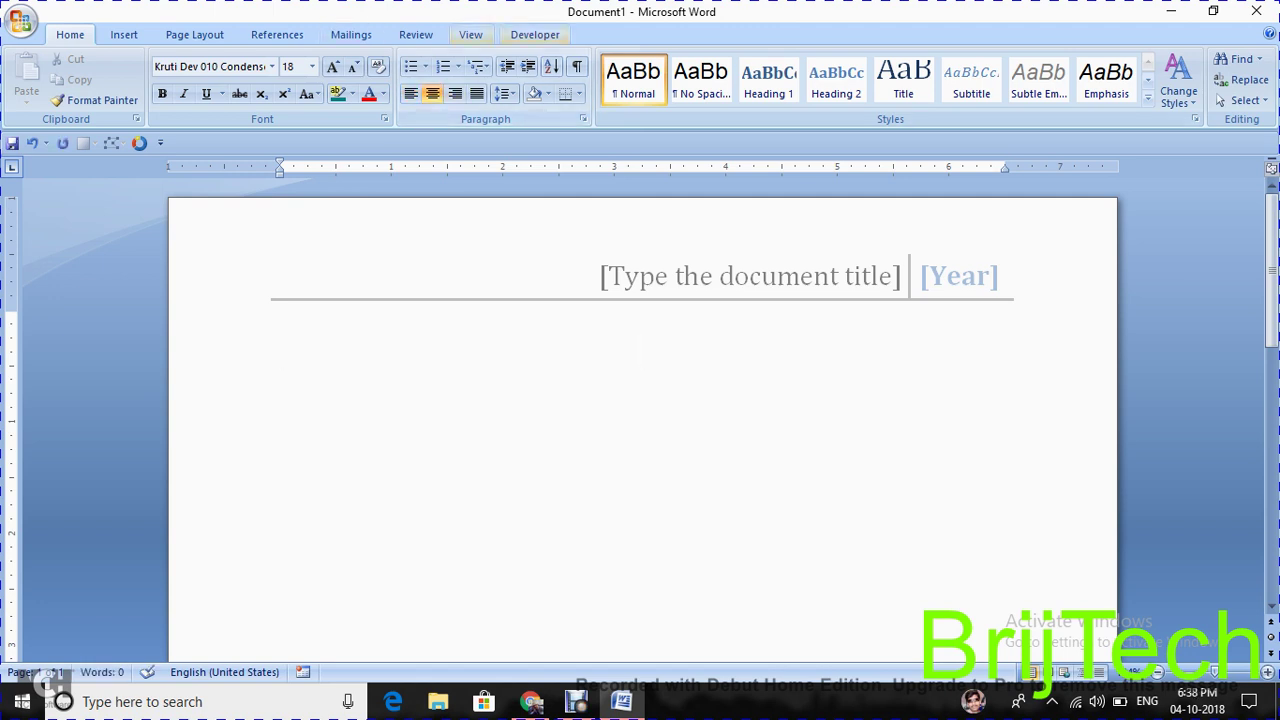
left_click(535, 34)
left_click(124, 34)
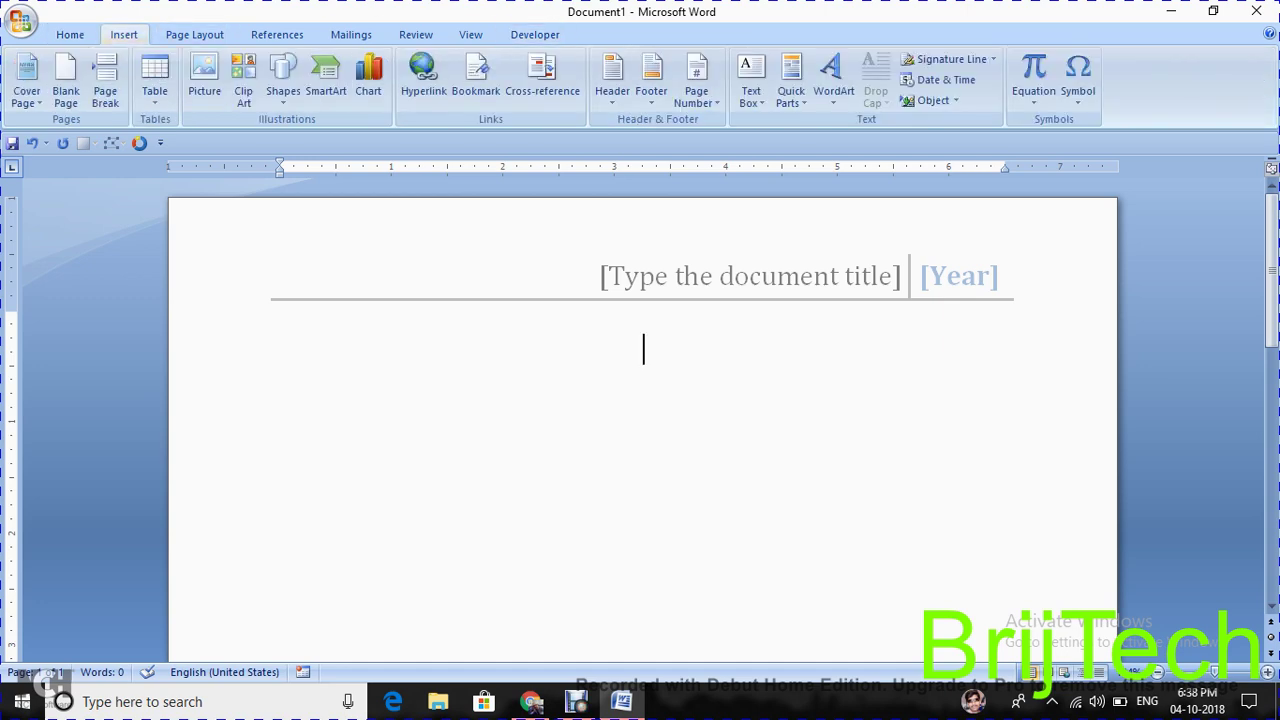
left_click(651, 80)
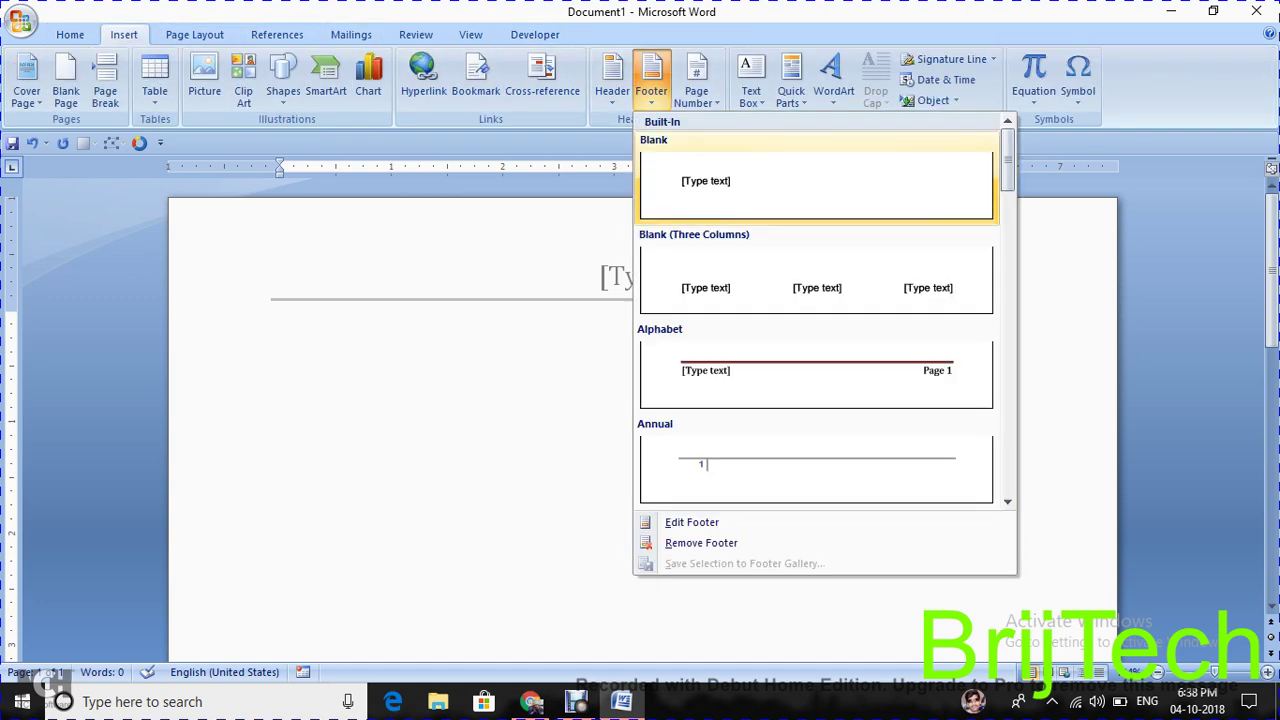
left_click(816, 280)
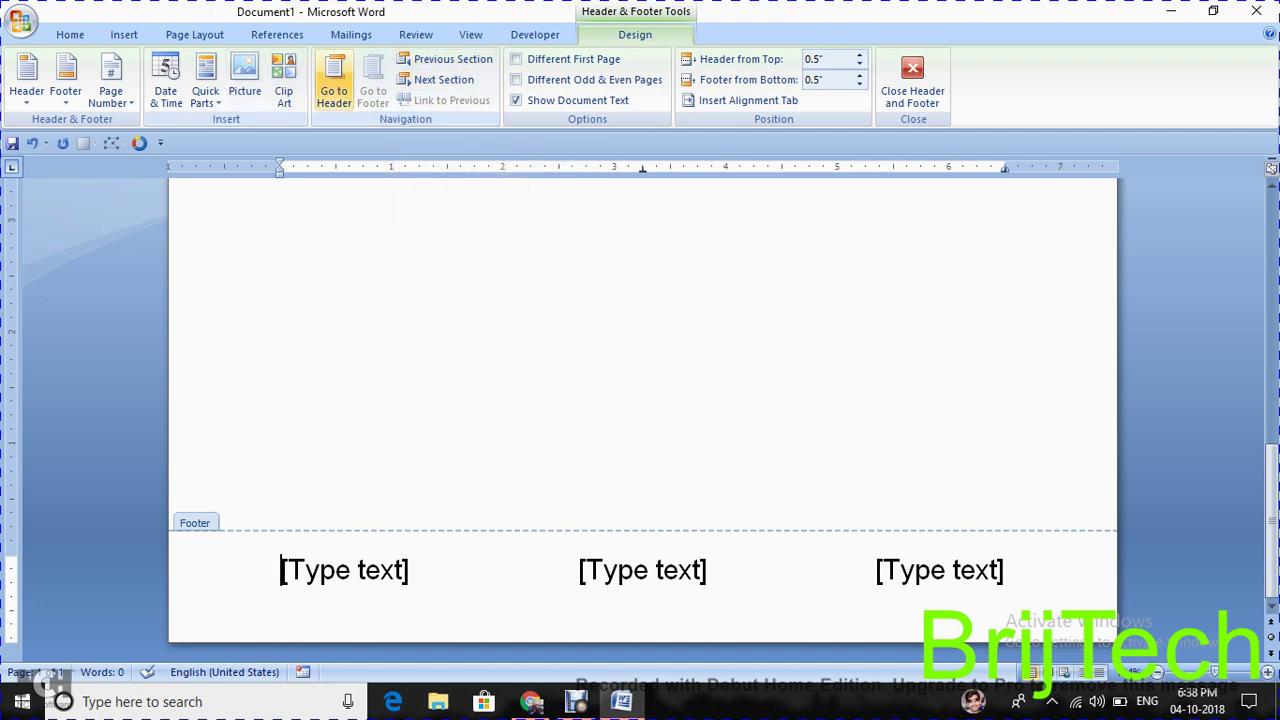
left_click(334, 80)
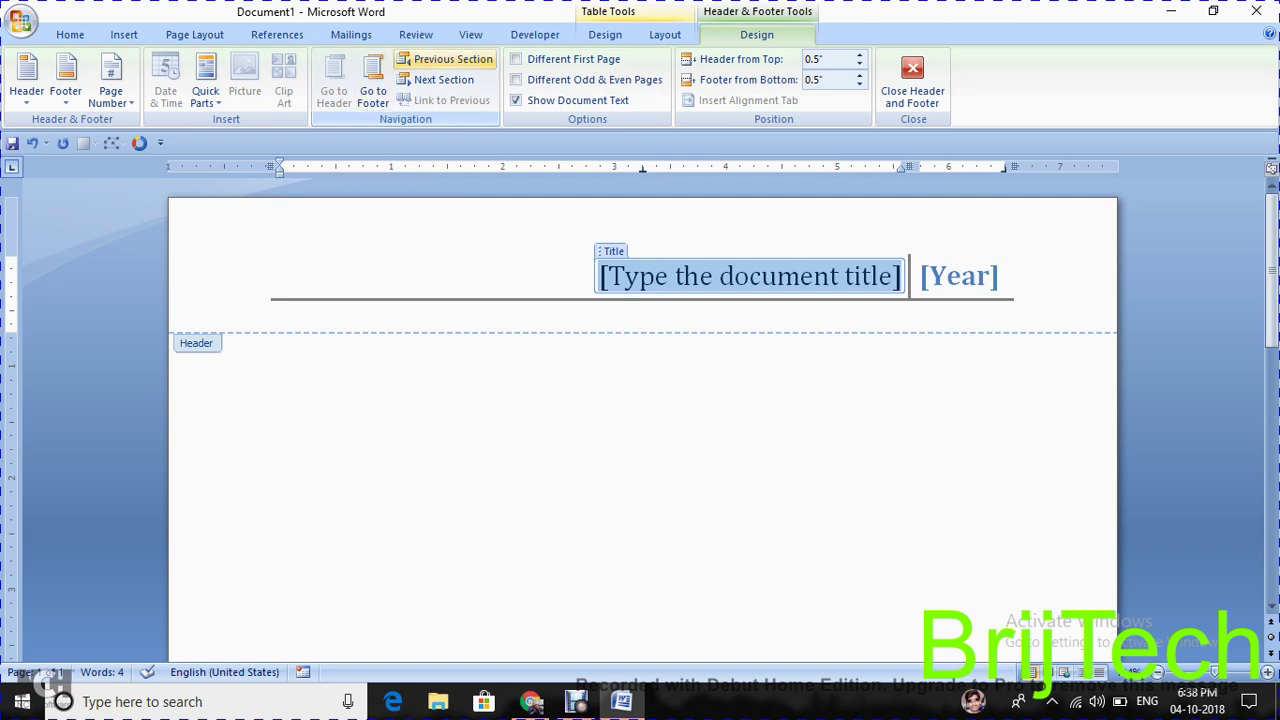
left_click(373, 80)
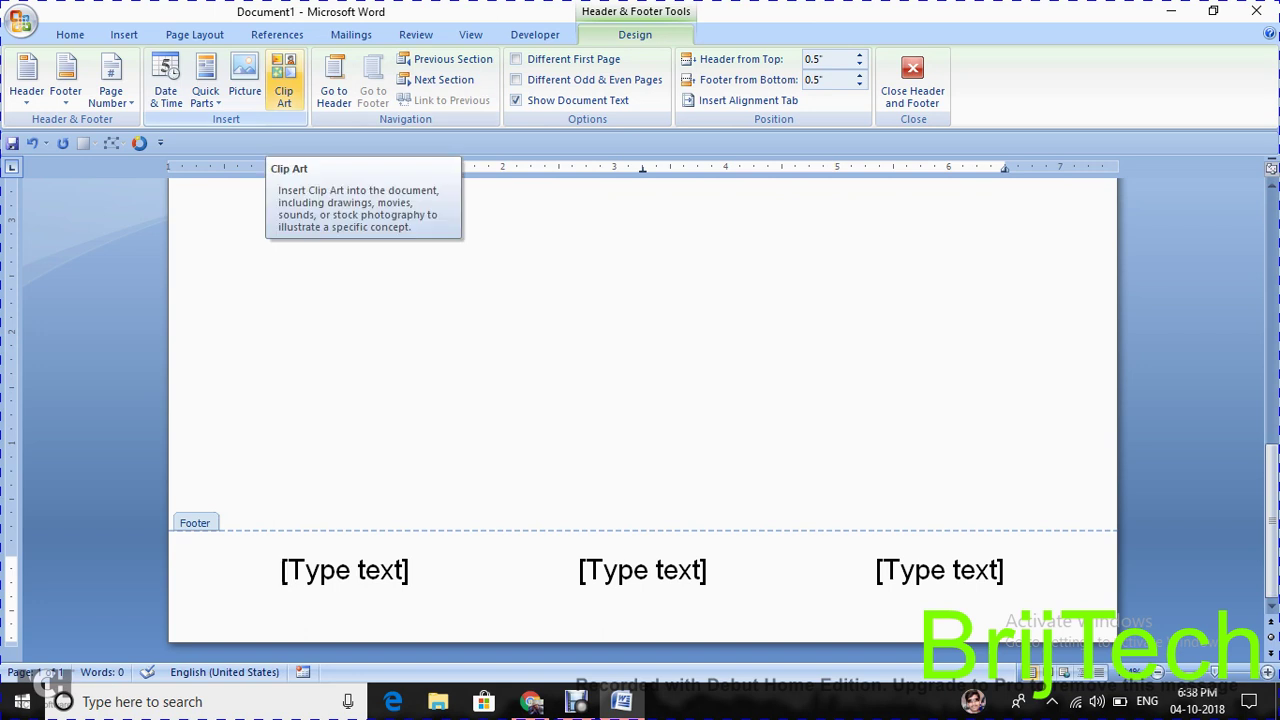
left_click(166, 80)
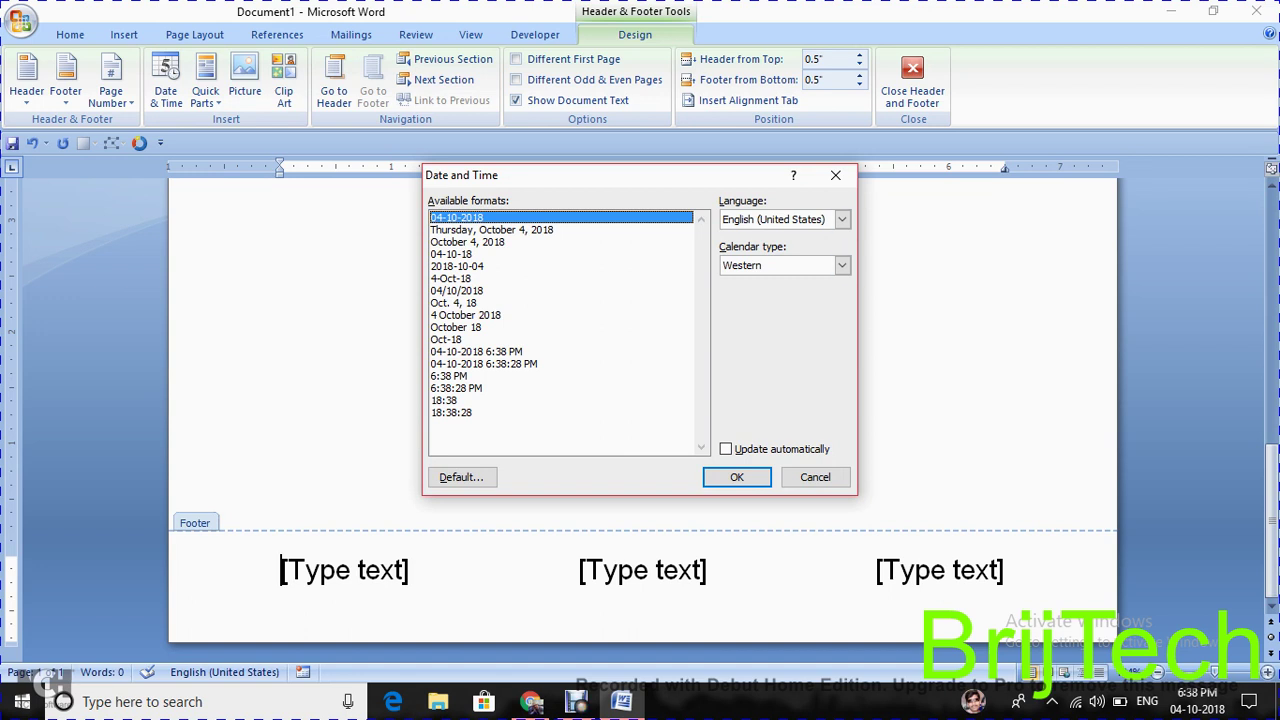
left_click(835, 175)
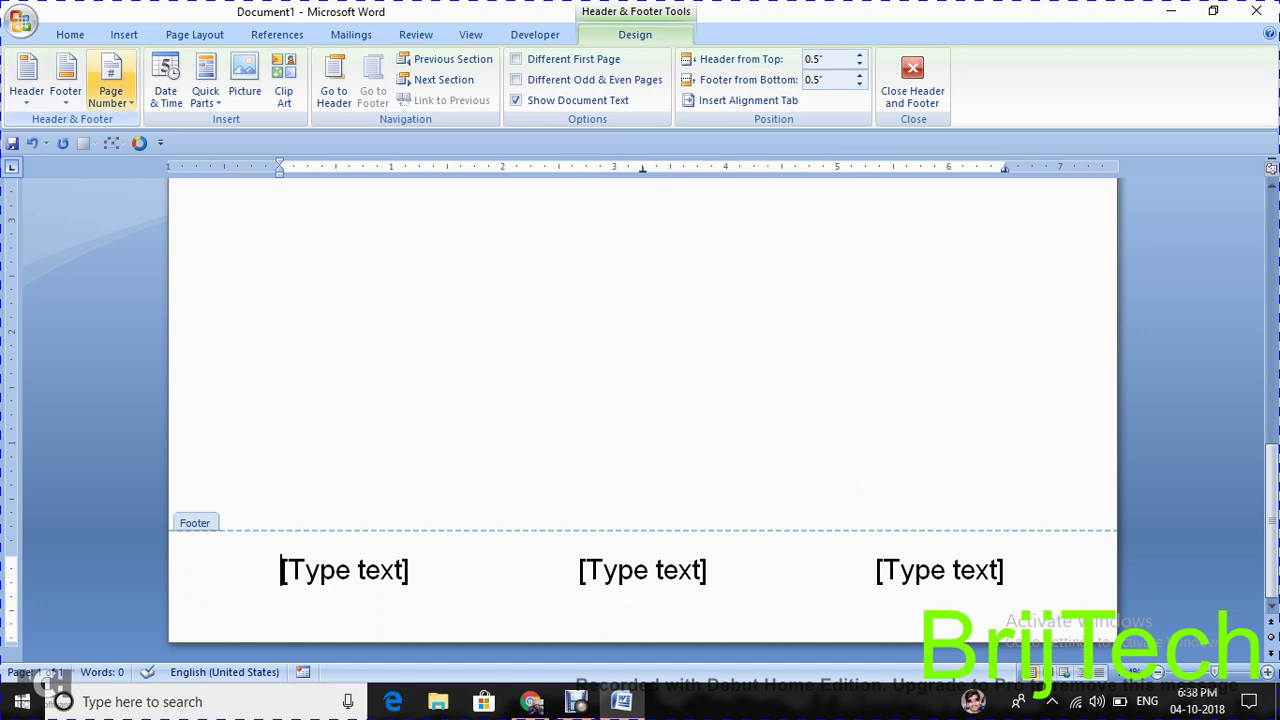
Browse the page number, footer and header galleries without changing anything
left_click(111, 90)
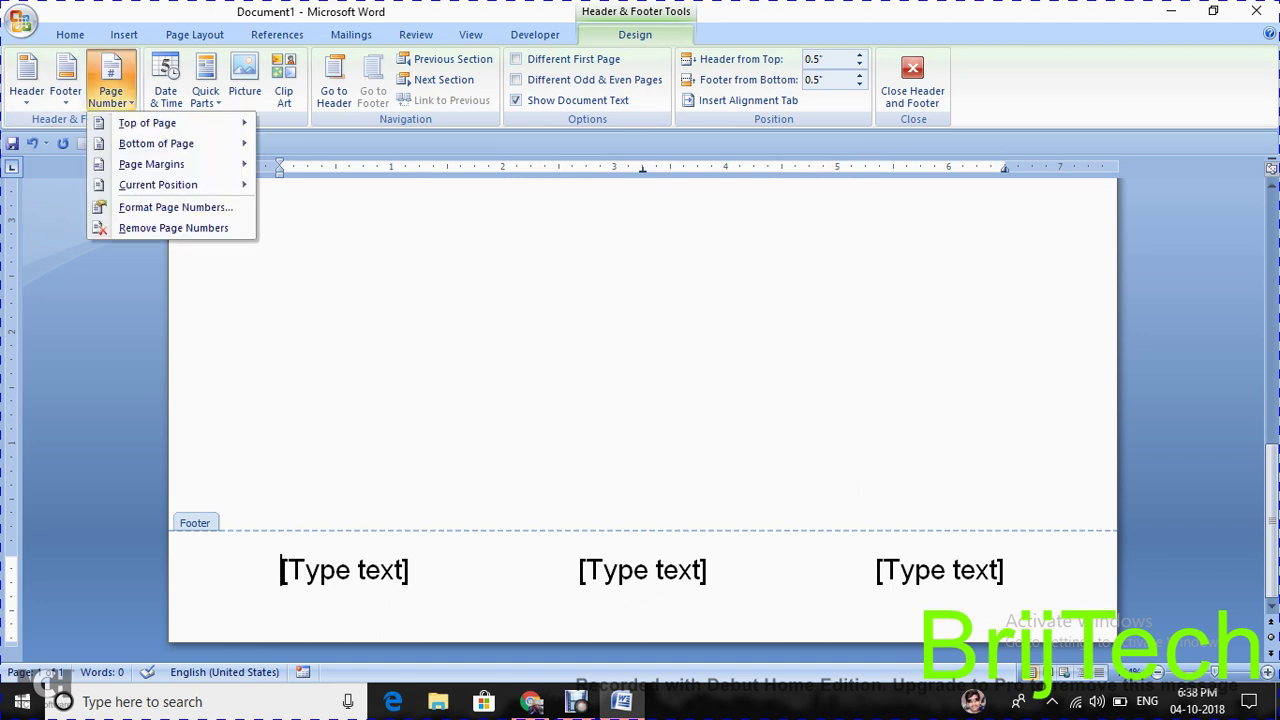
left_click(65, 80)
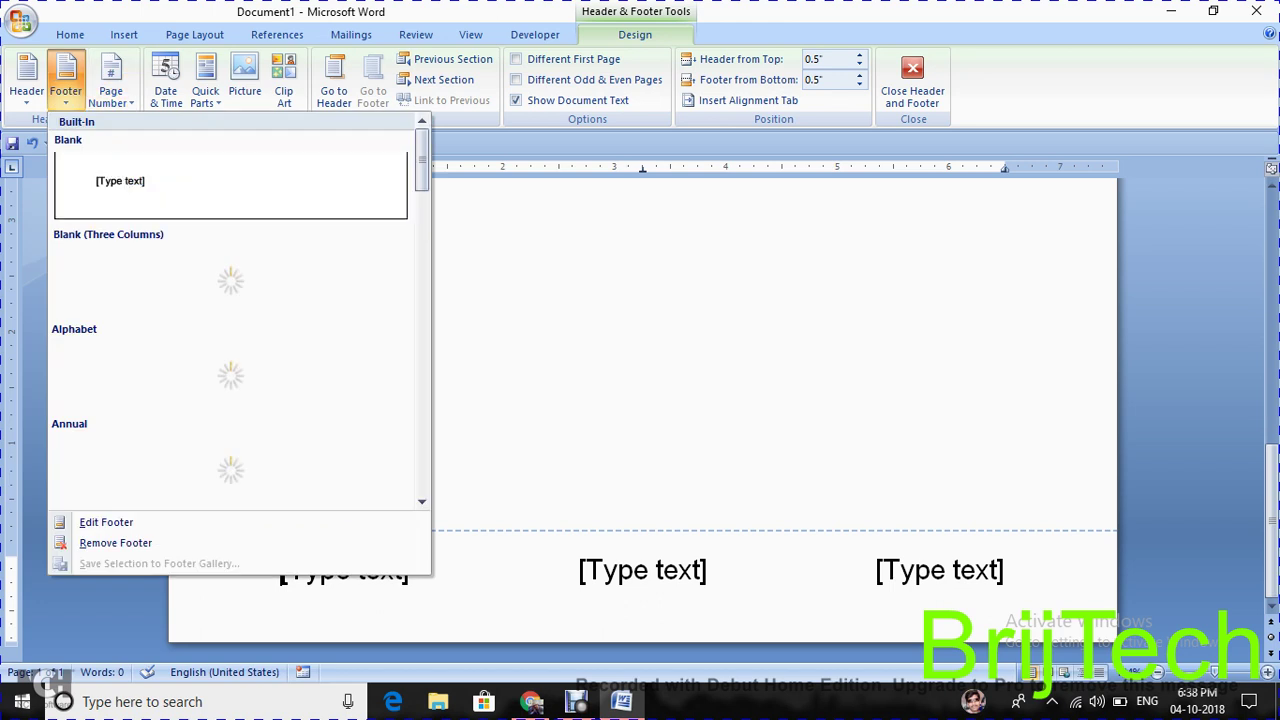
left_click(27, 80)
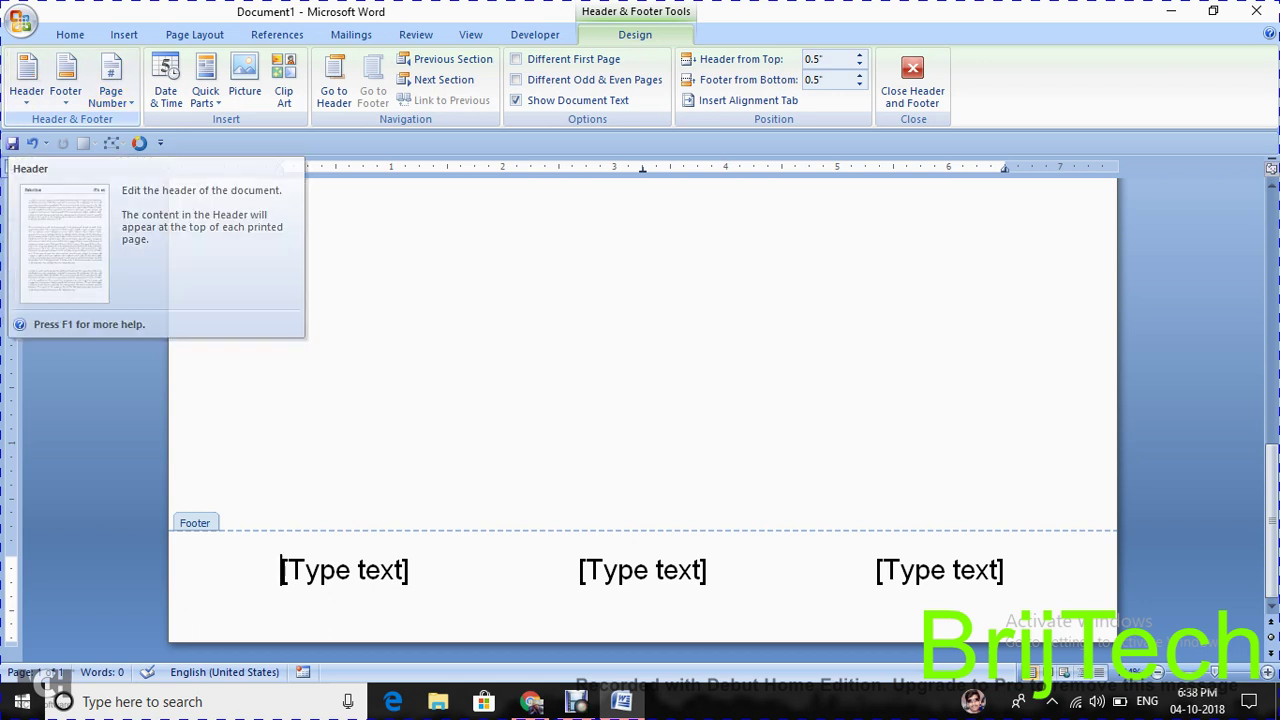
left_click(27, 78)
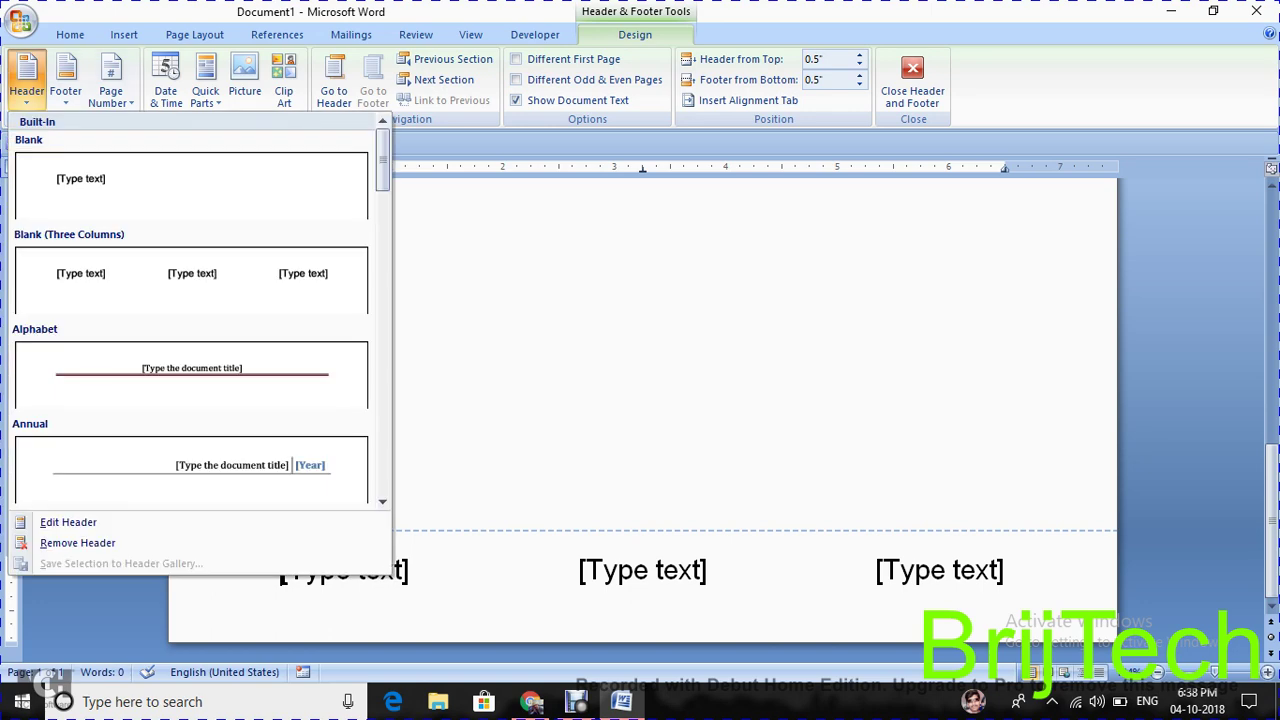
Show the page in Print Preview, then return to editing and scroll down to the footer
left_click(20, 20)
mouse_move(58, 229)
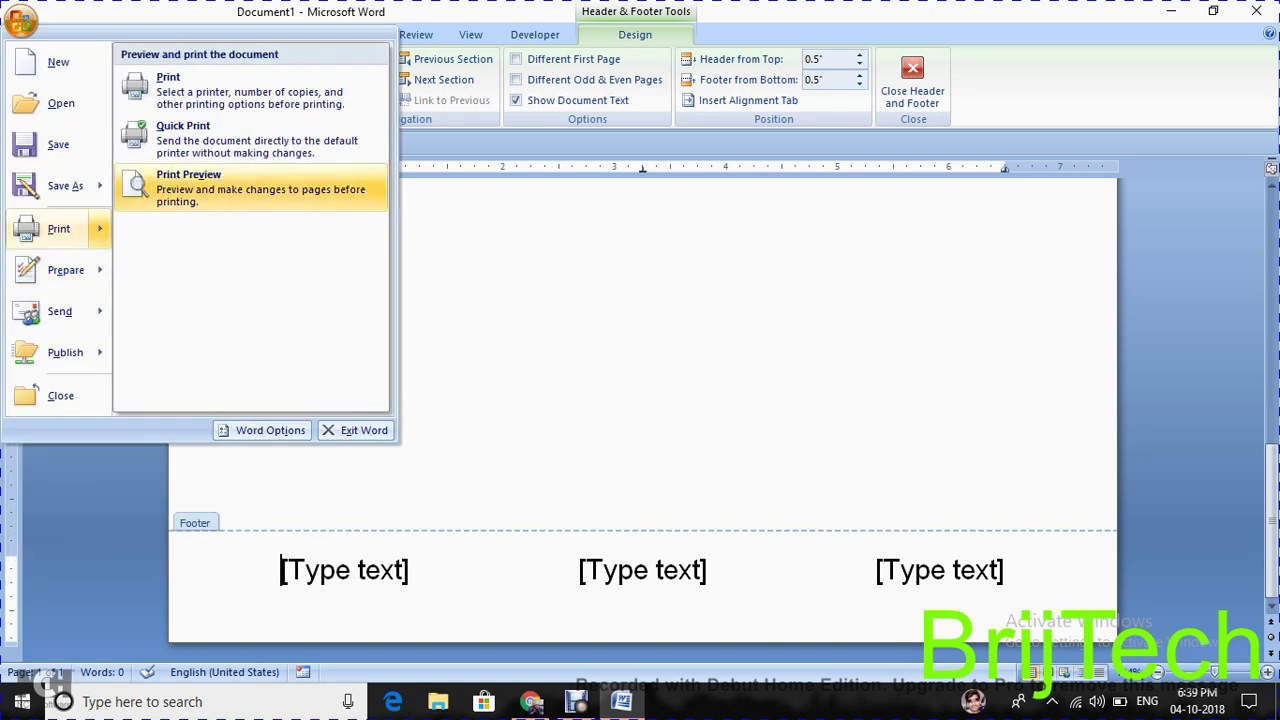
left_click(190, 187)
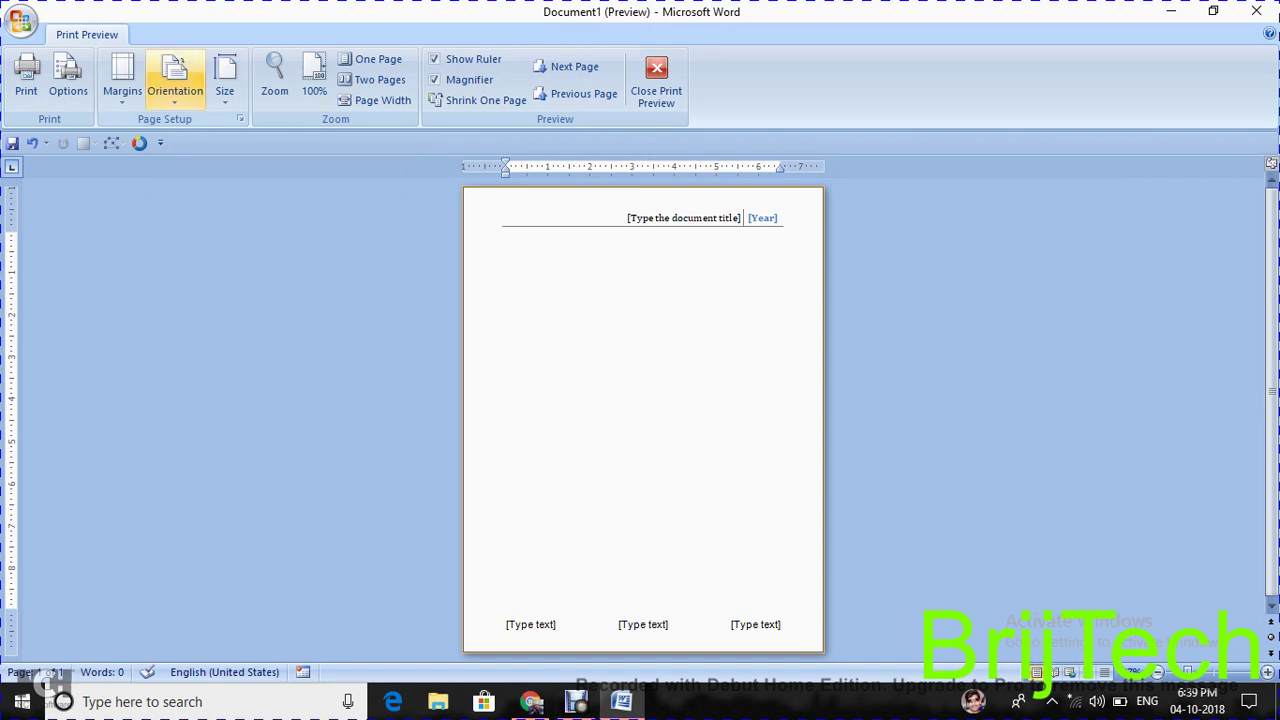
key("Escape")
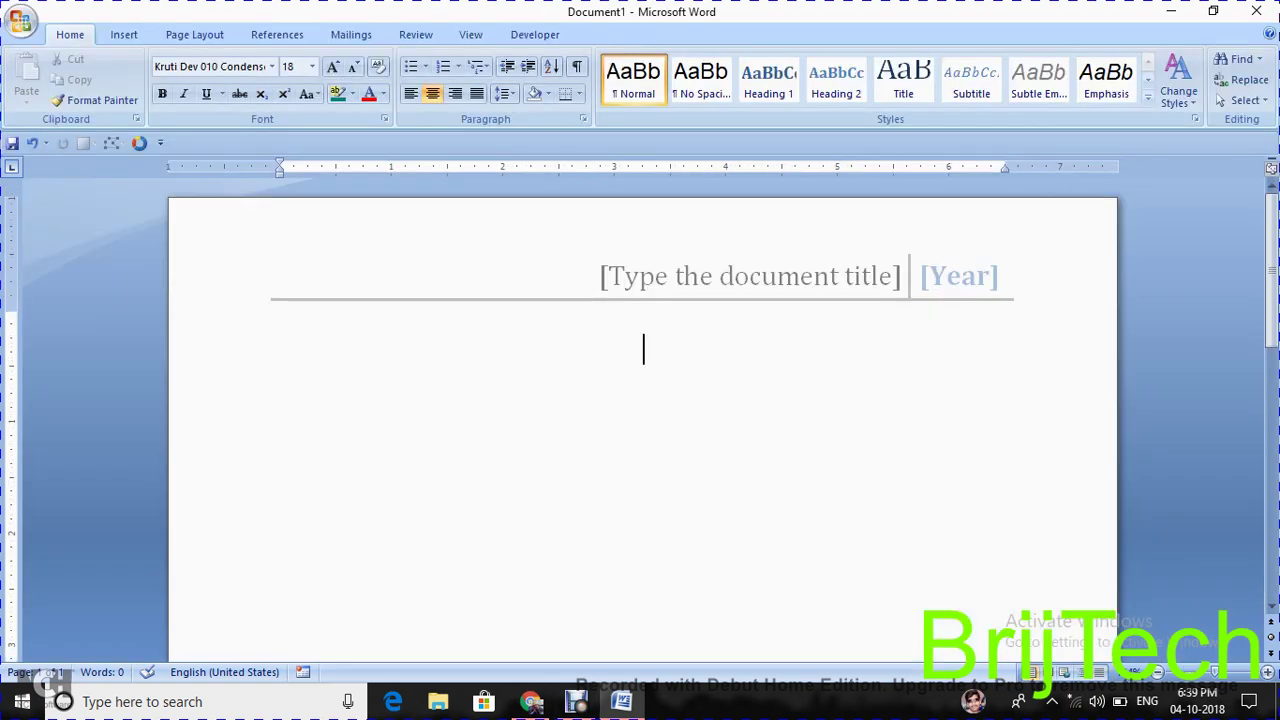
scroll(642, 420, "down", 10)
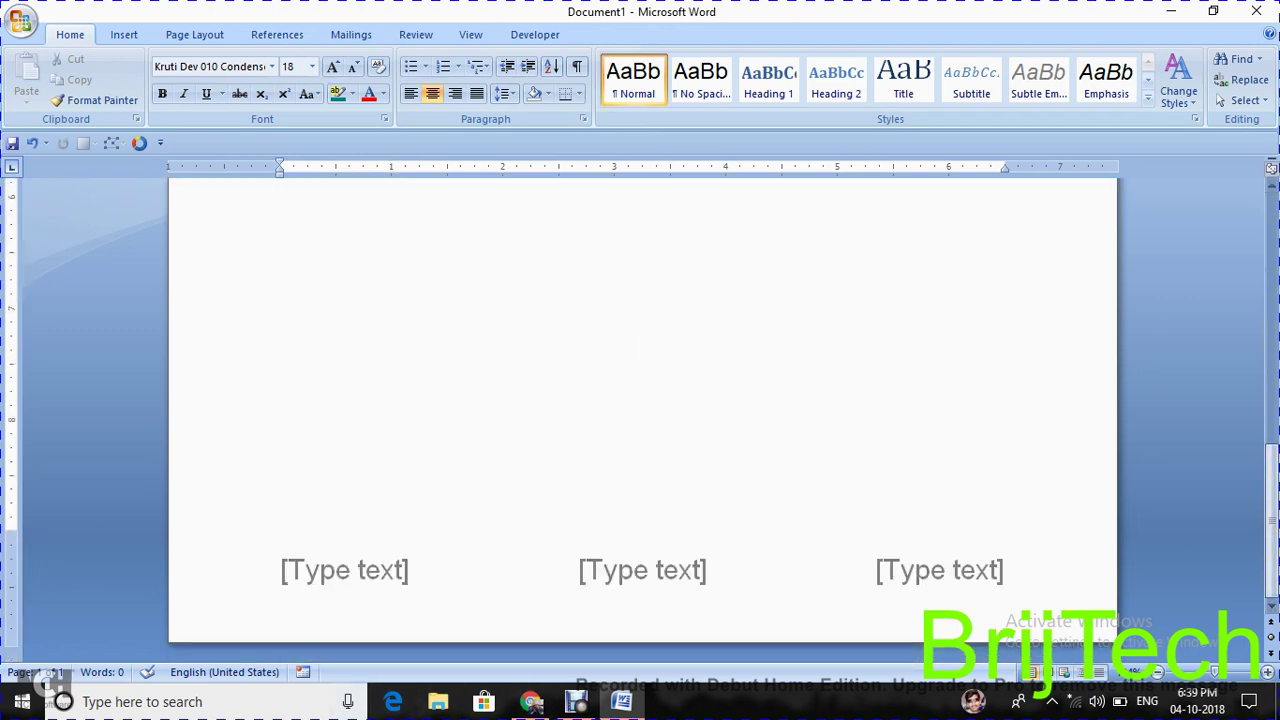
Insert the Blank (Three Columns) header layout from the Insert ribbon
left_click(124, 35)
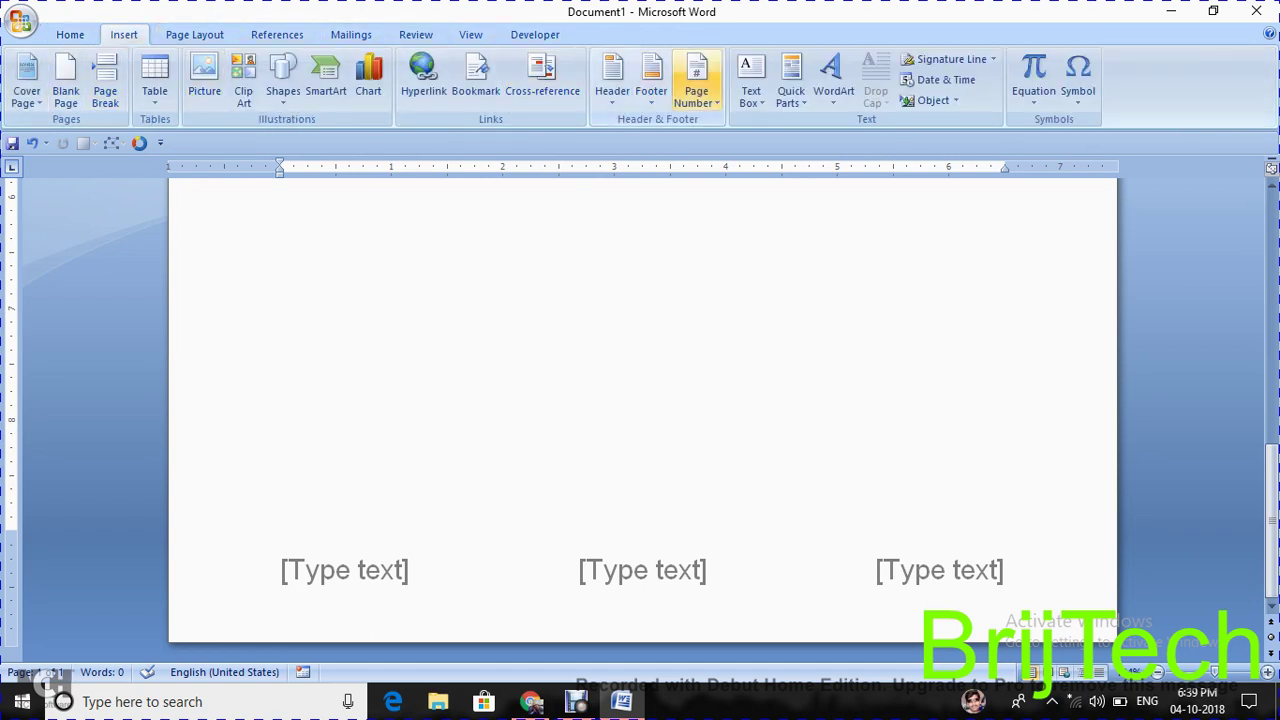
left_click(612, 78)
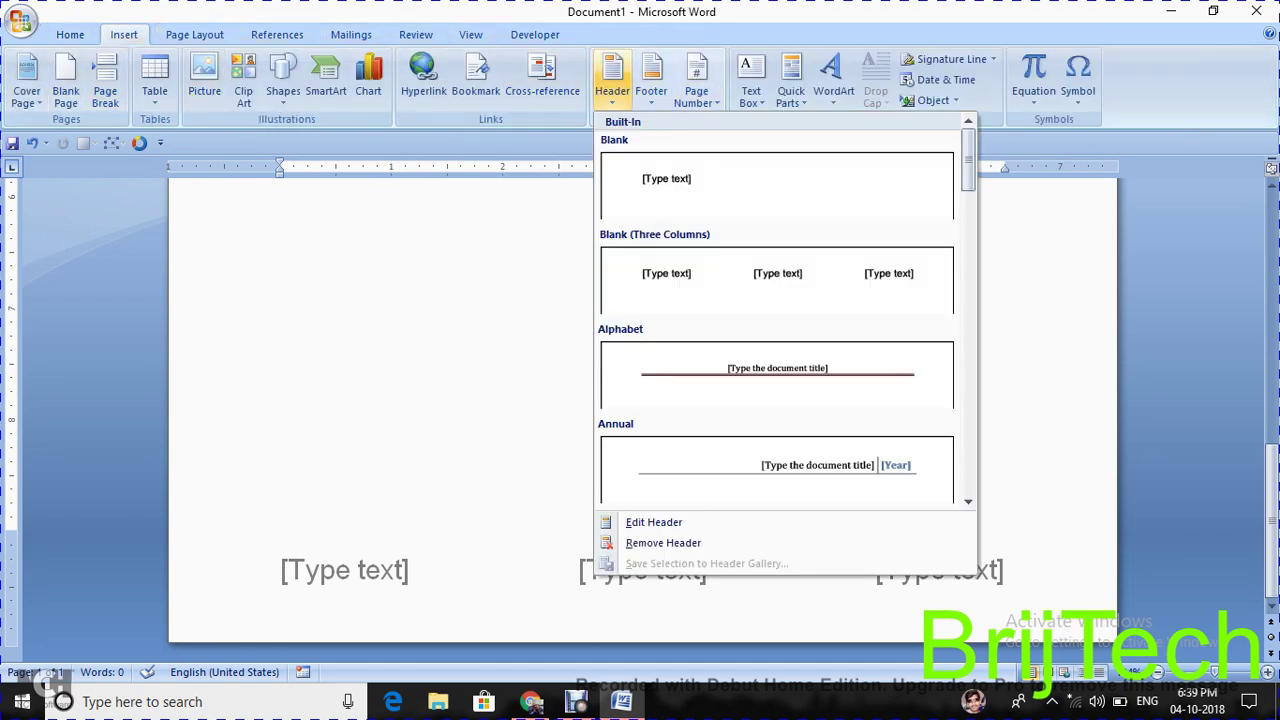
left_click(777, 280)
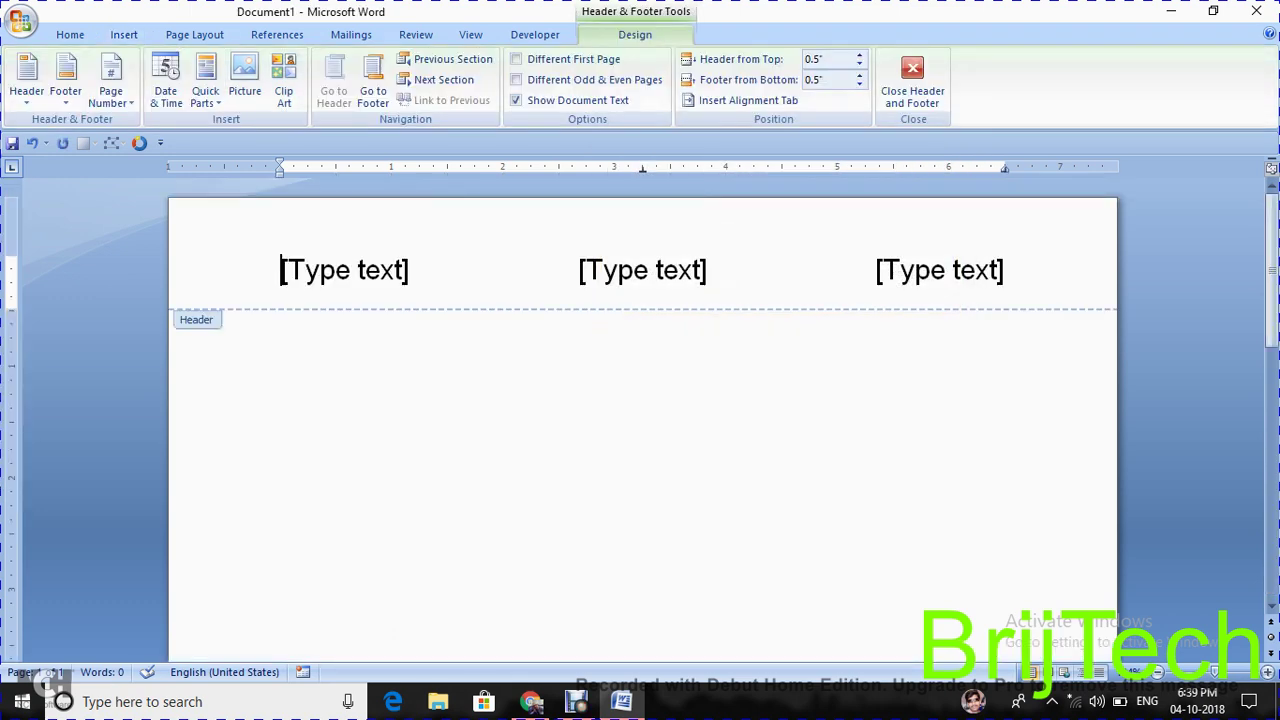
Replace the left, middle and right header placeholders with 'brijtech'
left_click(281, 270)
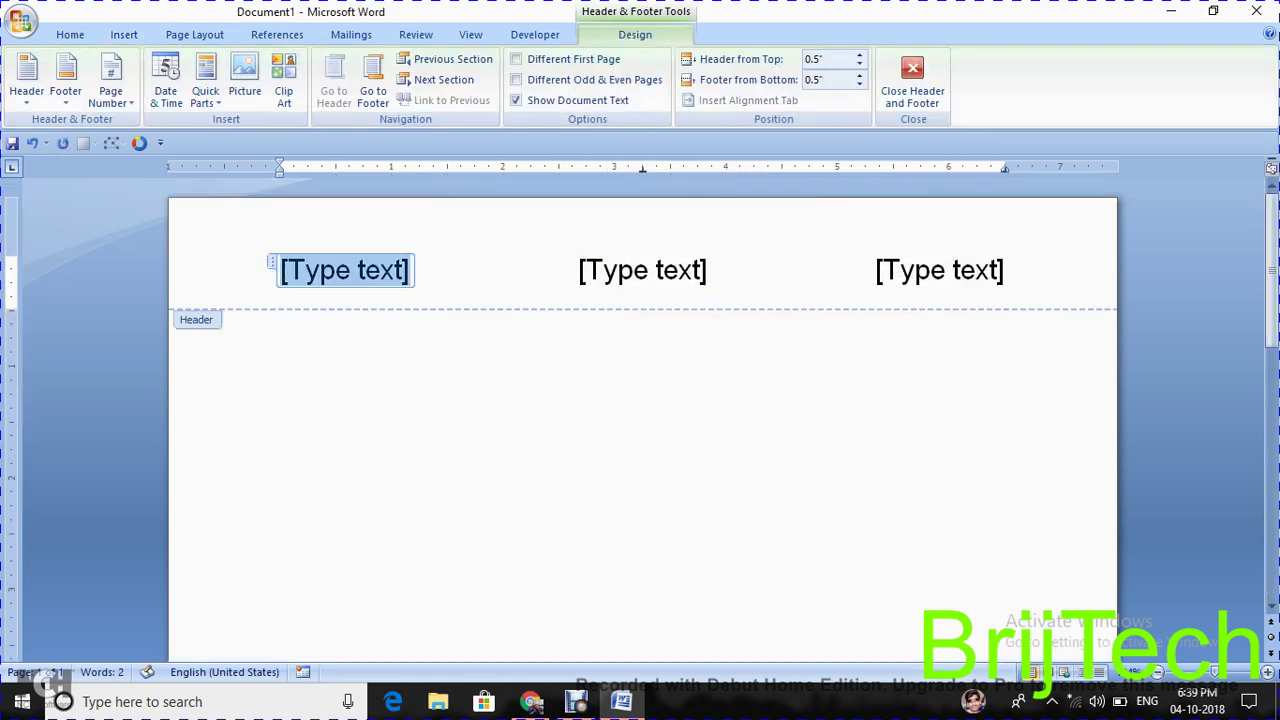
key("Delete")
type("bri")
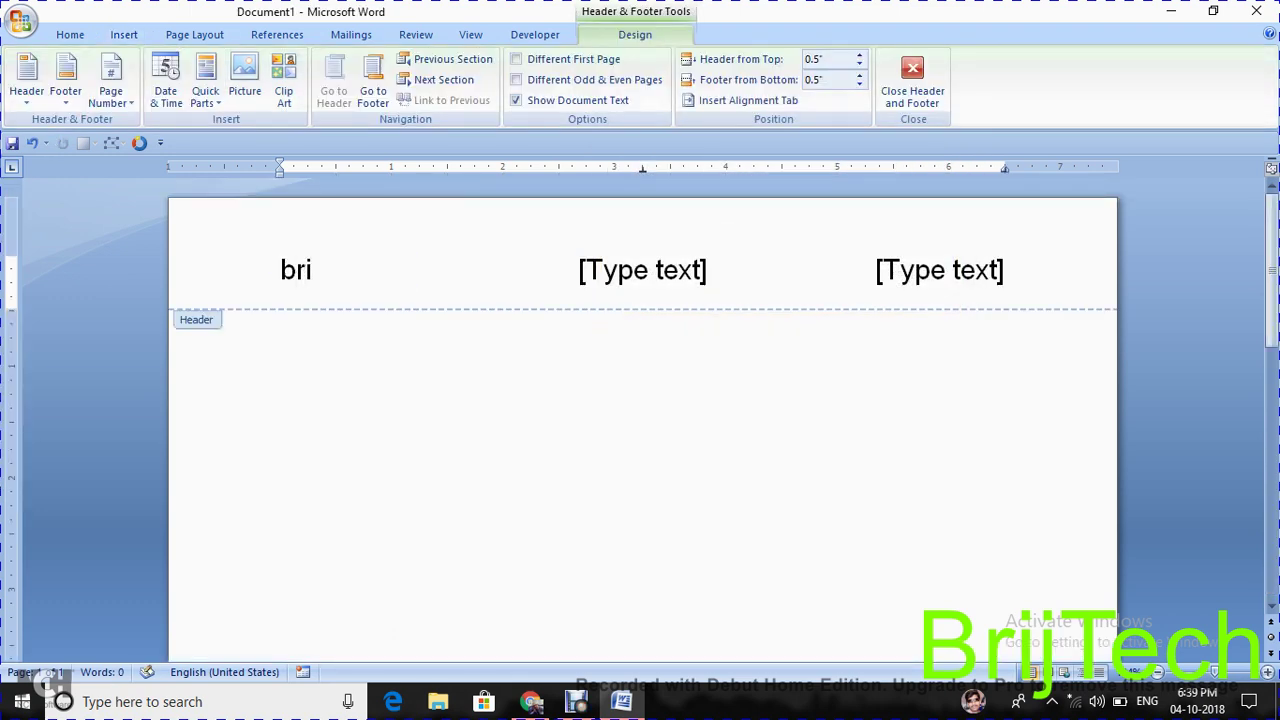
type("jtech")
left_click(642, 270)
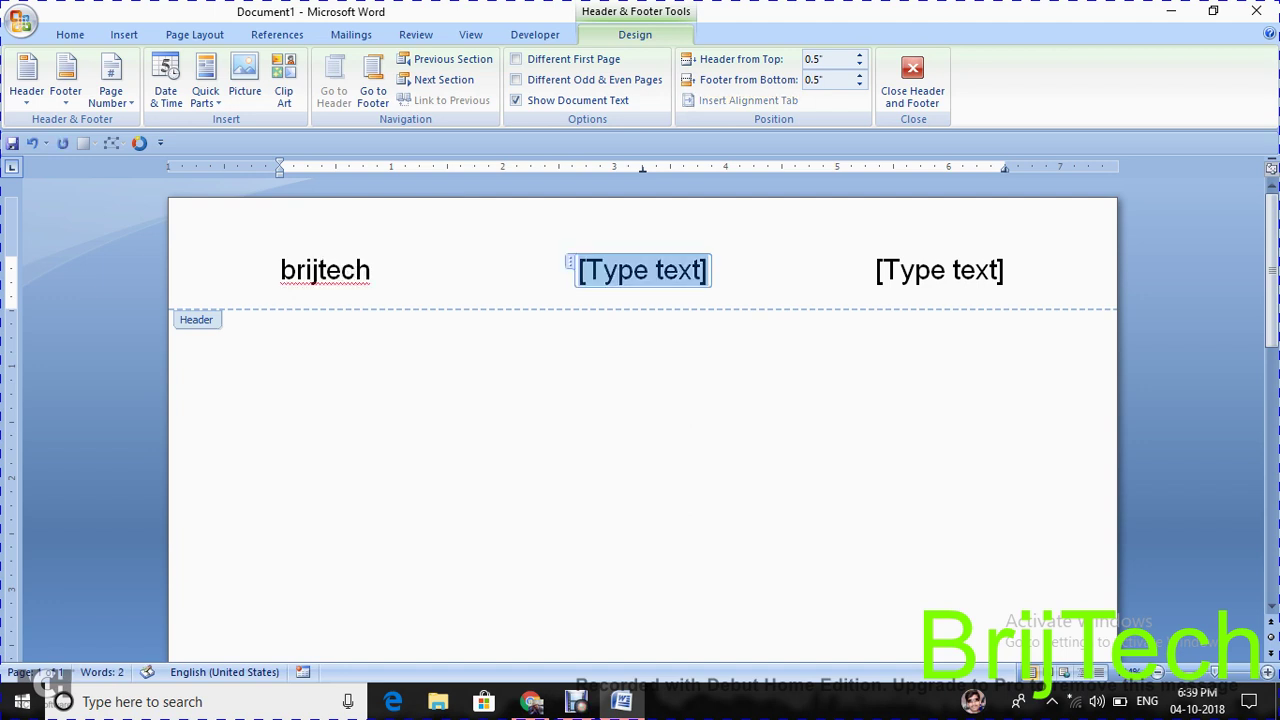
key("Delete")
type("bri")
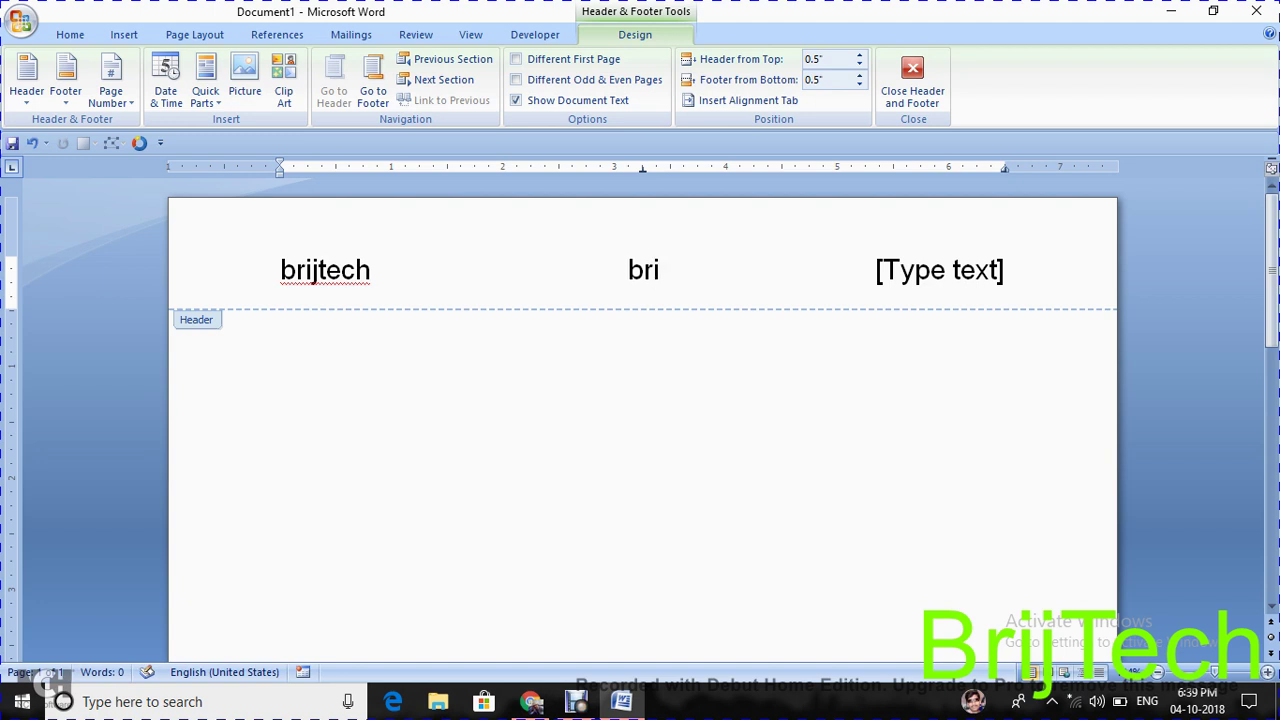
type("jtech")
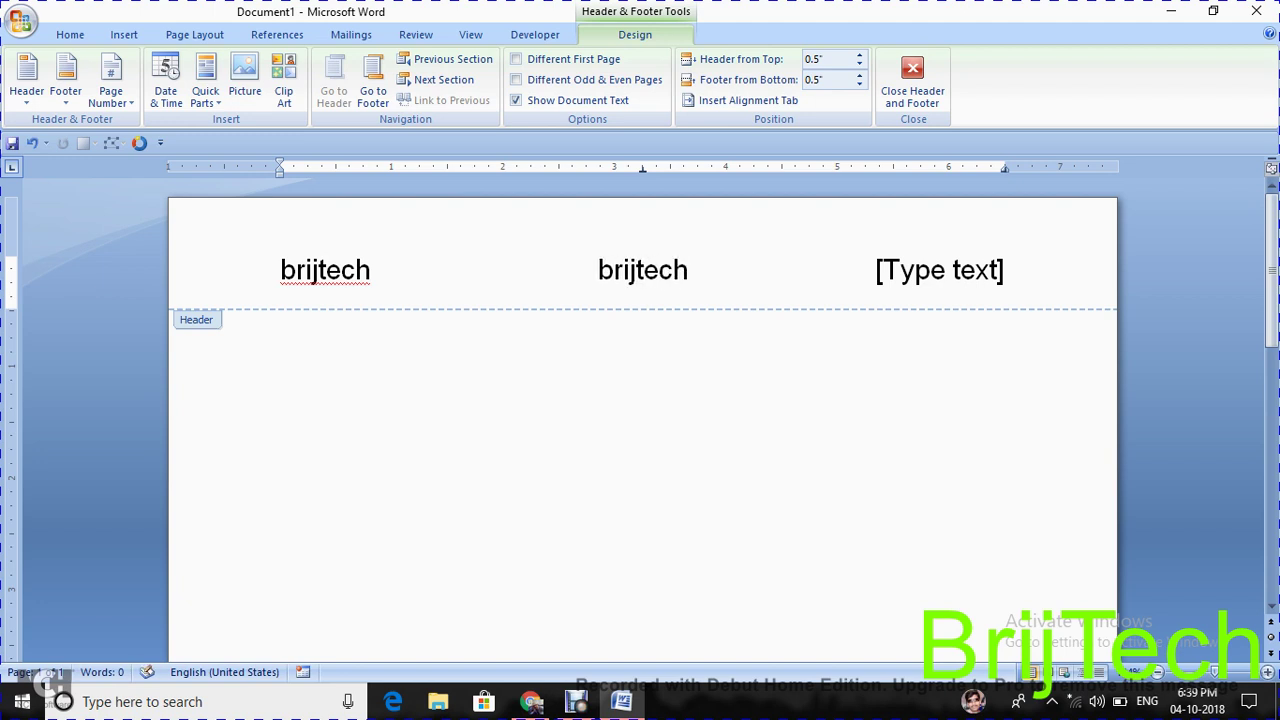
left_click(939, 270)
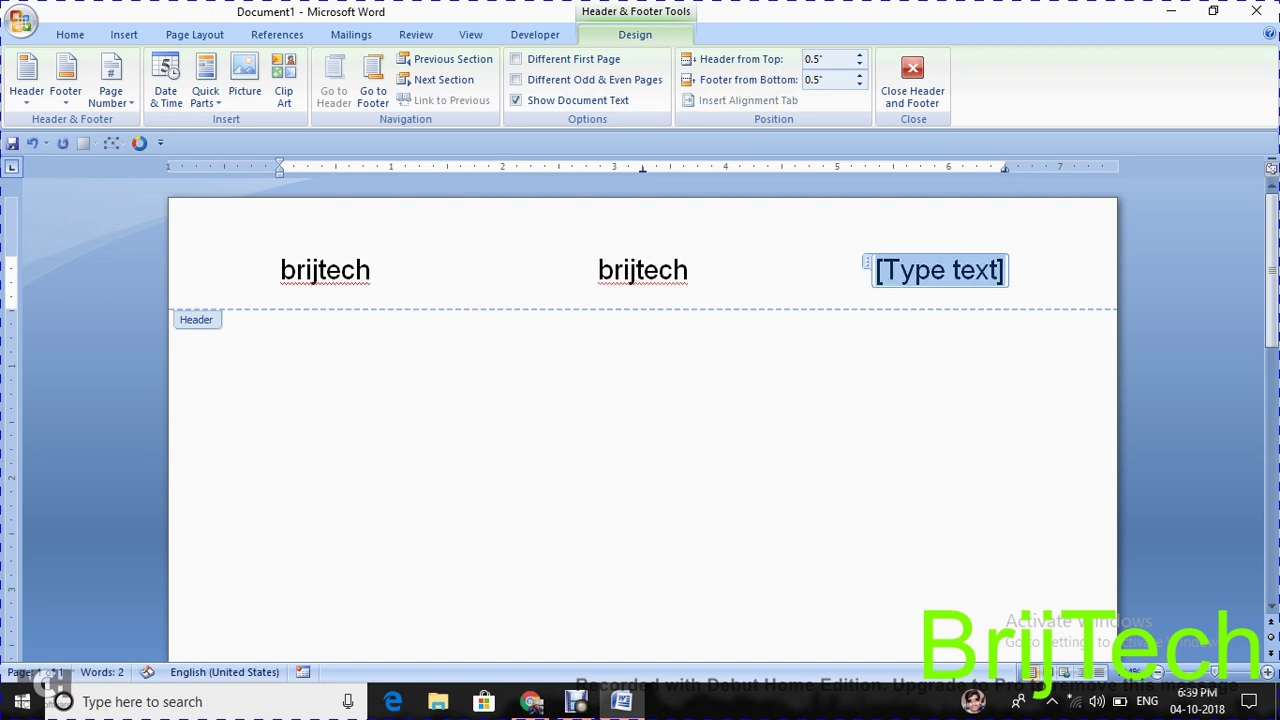
key("BackSpace")
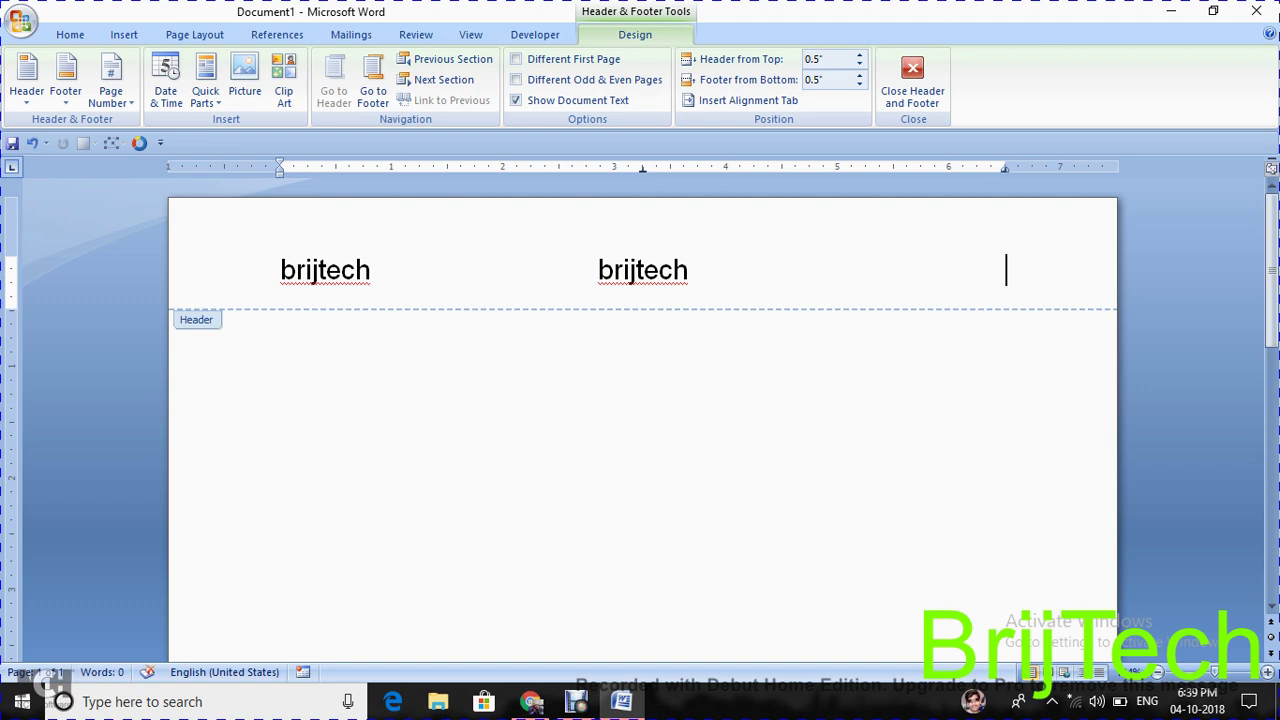
type("brijt")
type("ech")
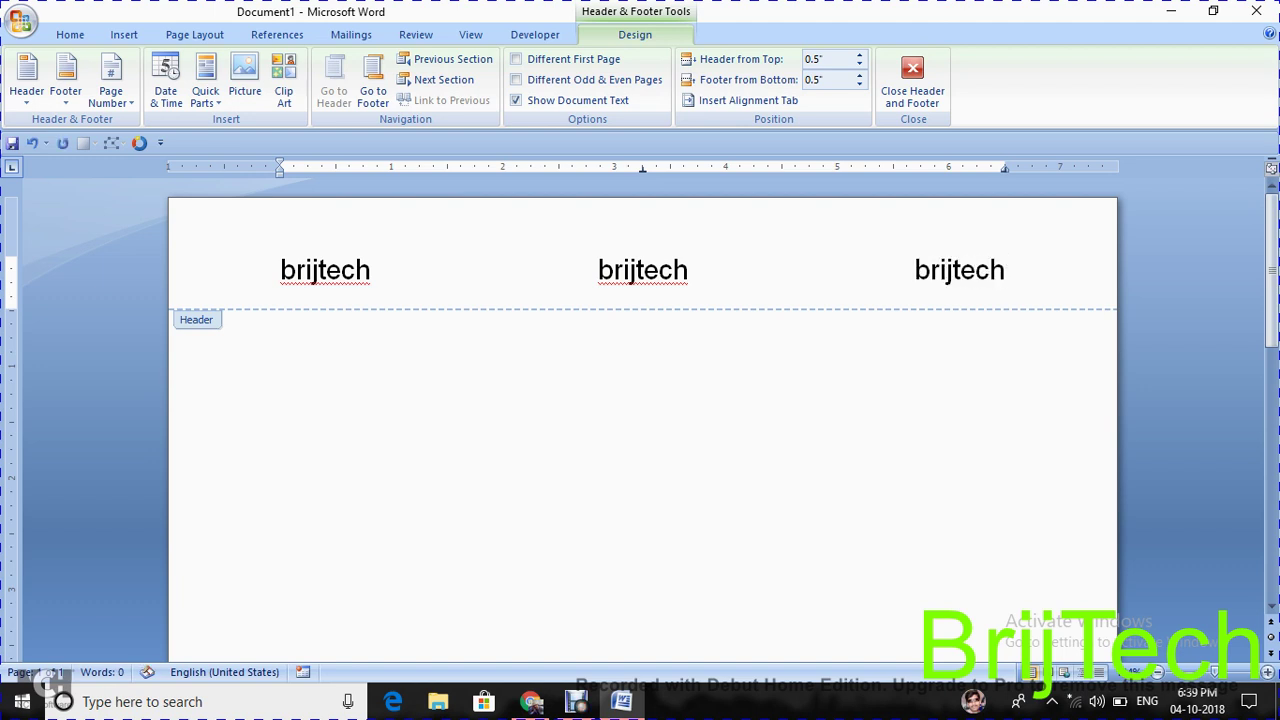
Show the document in Print Preview at 100% zoom to check the brijtech header
left_click(21, 22)
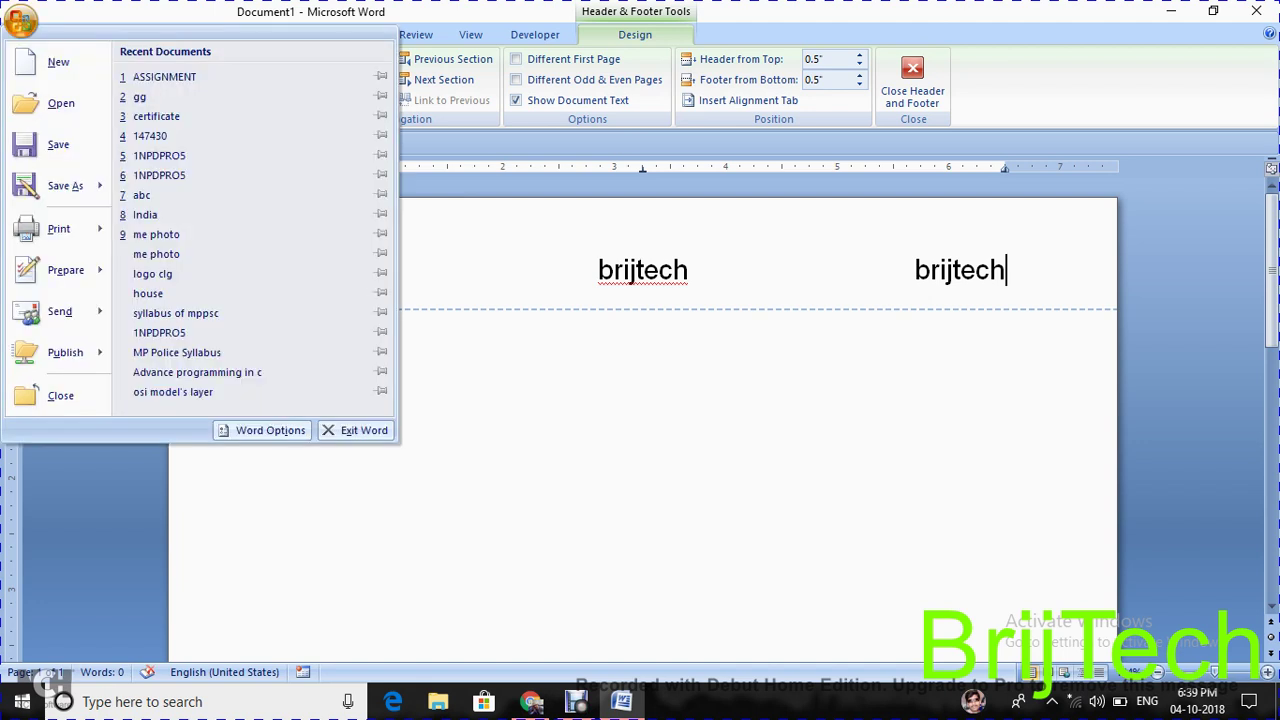
mouse_move(66, 270)
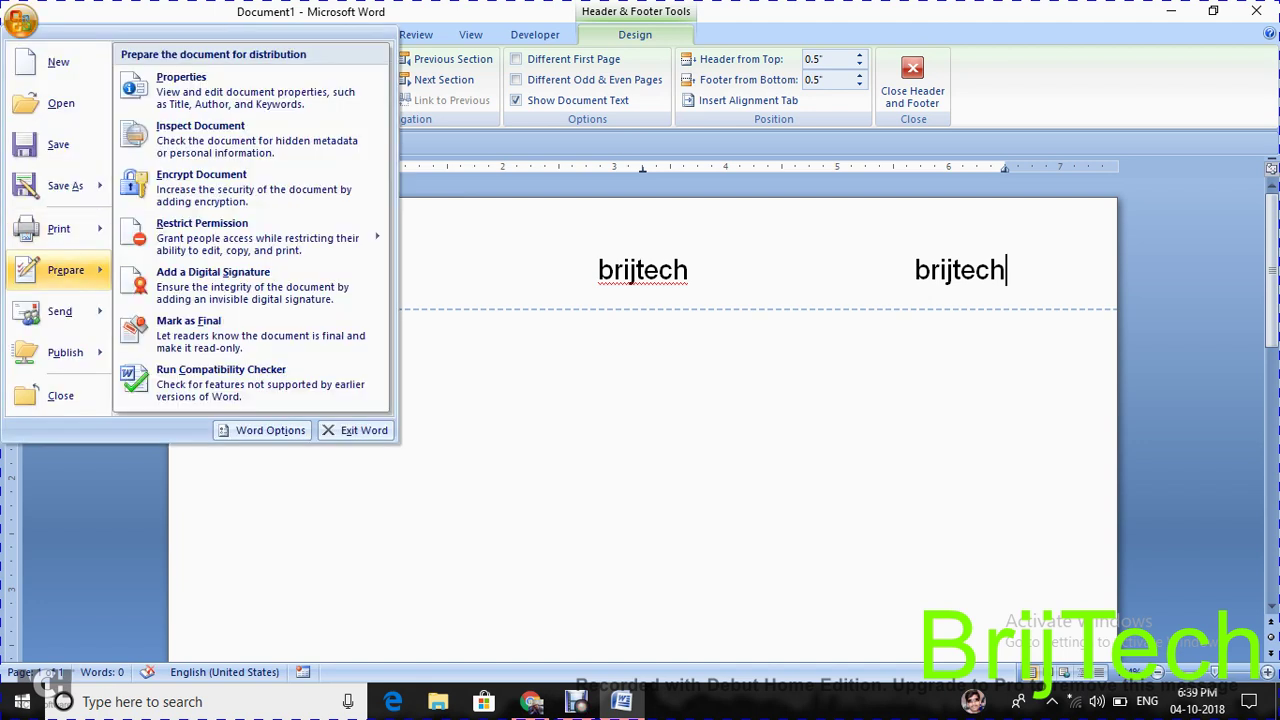
left_click(200, 176)
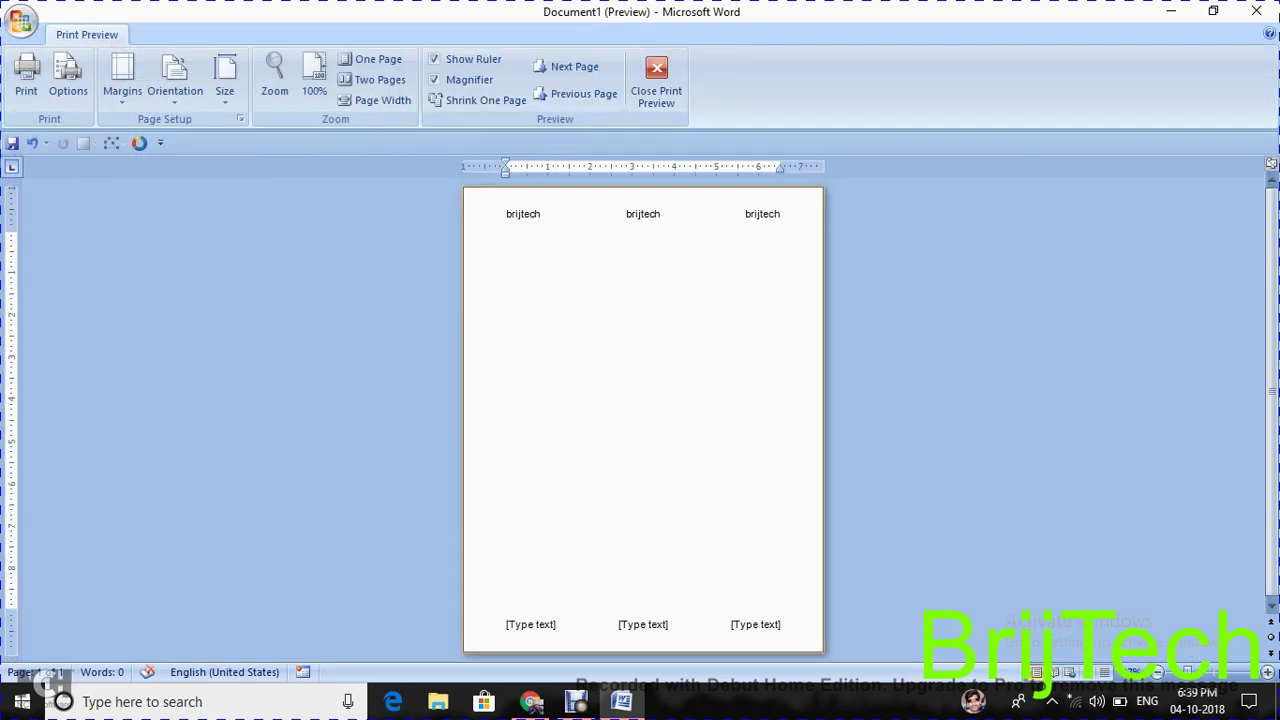
left_click(643, 560)
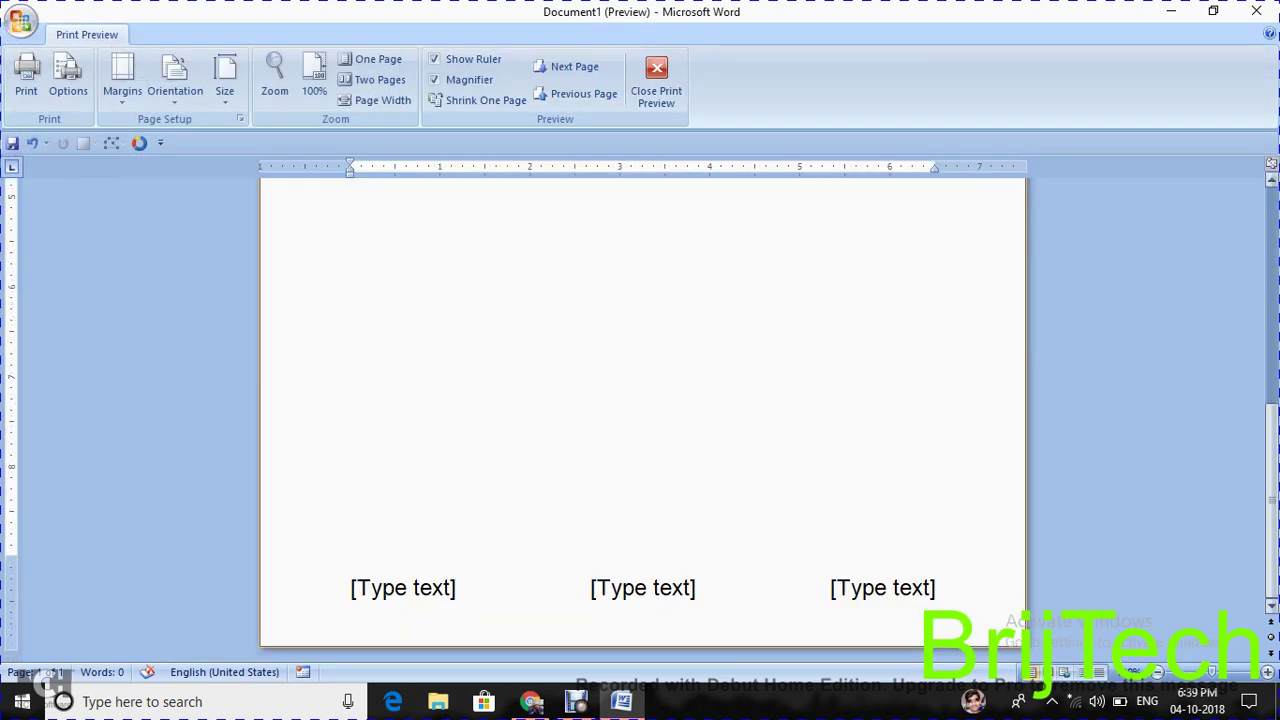
scroll(643, 410, "down", 5)
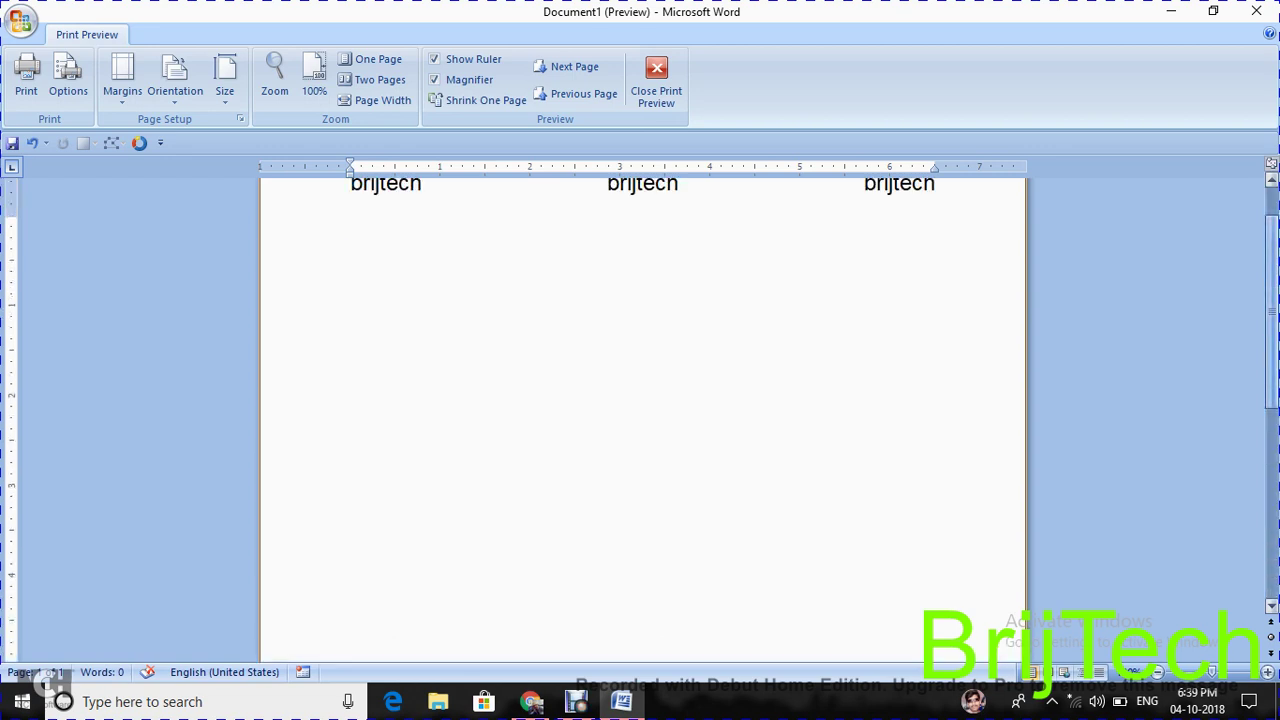
scroll(643, 410, "up", 1)
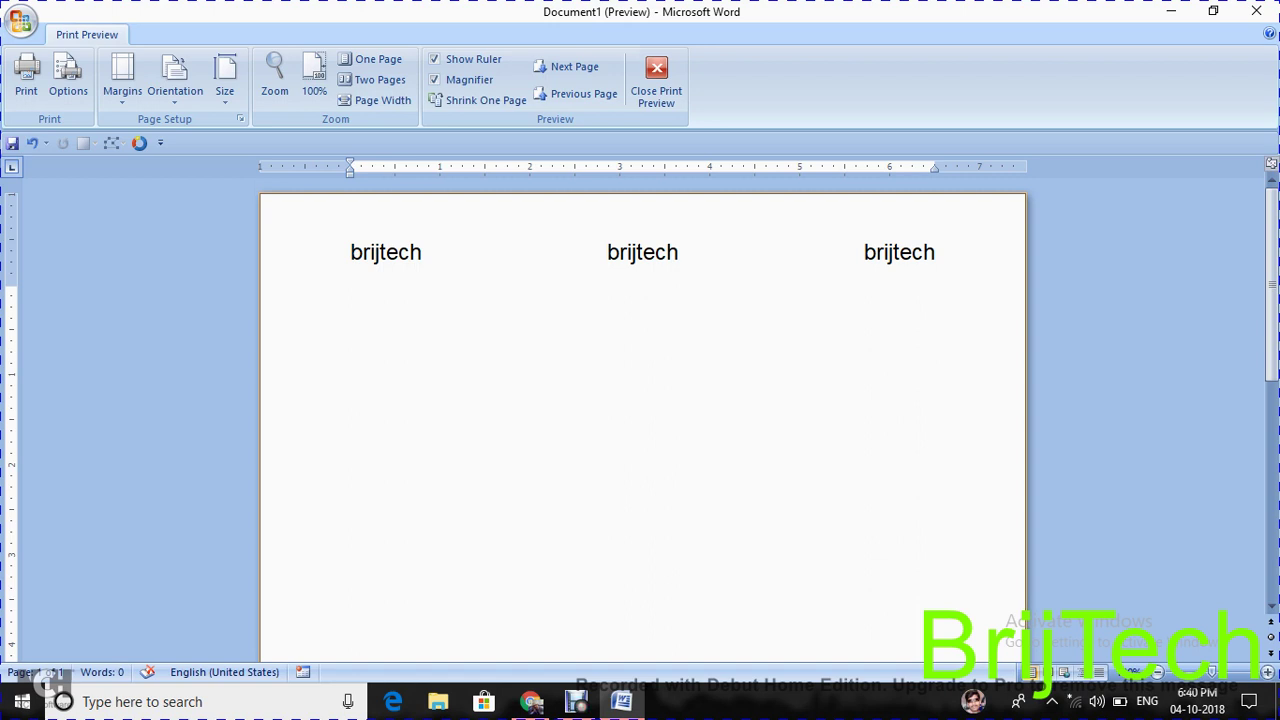
key("alt")
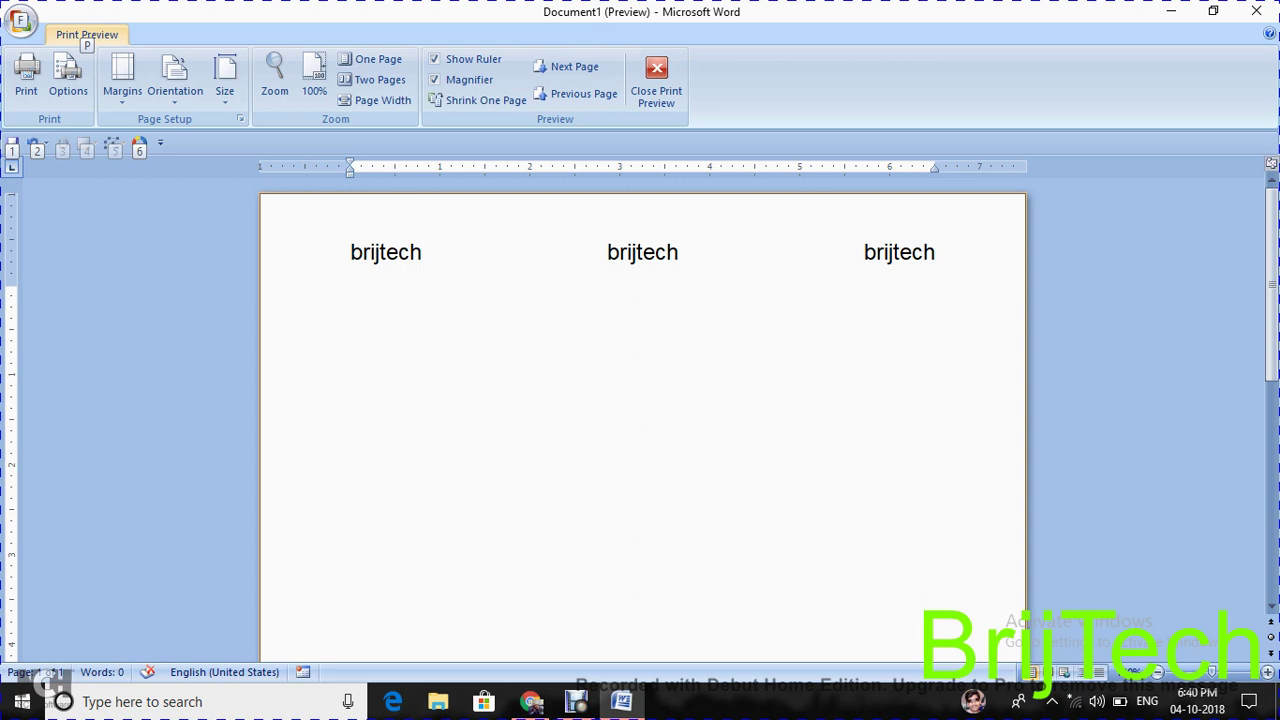
key("XF86MonBrightnessDown")
key("XF86MonBrightnessDown")
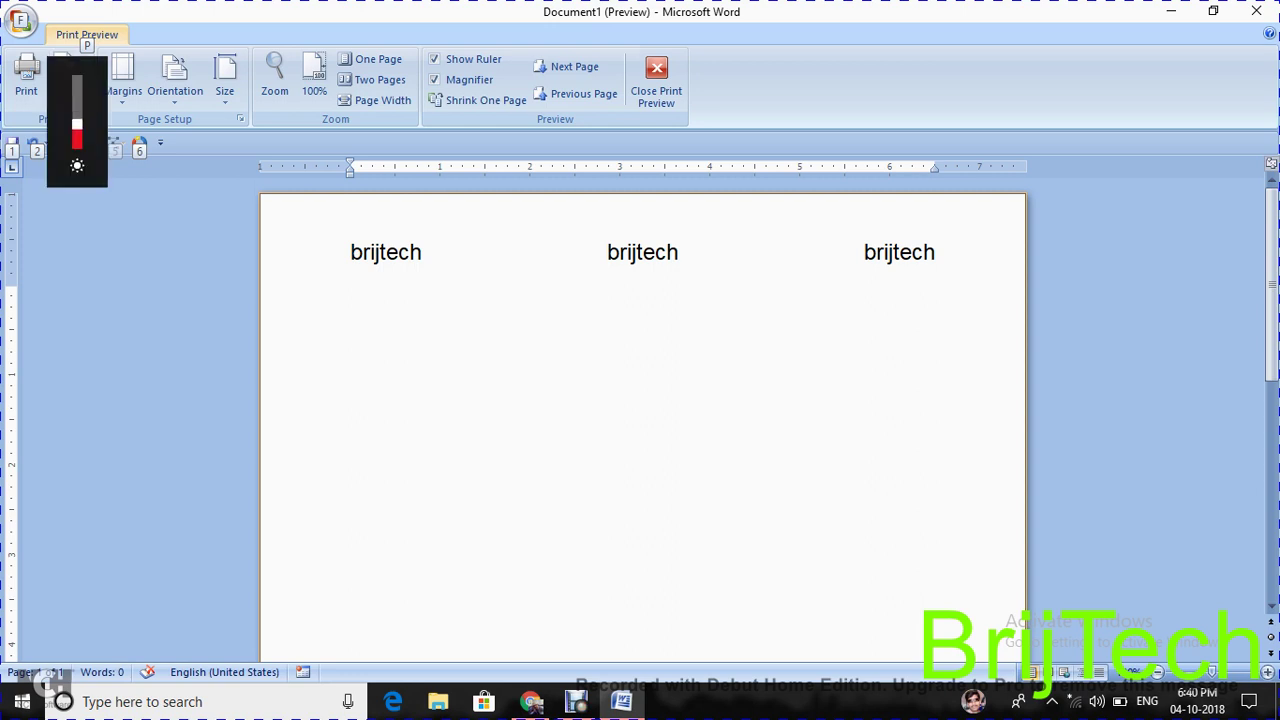